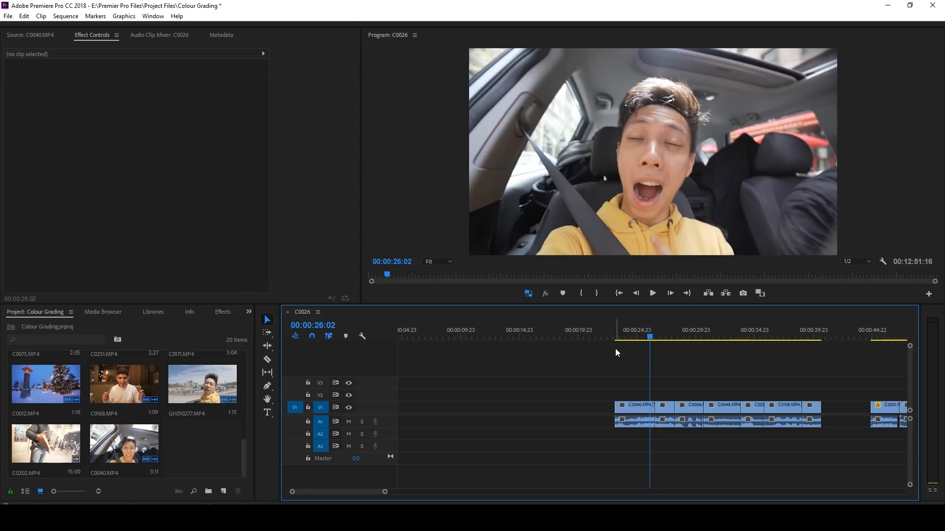
Step: Create a new adjustment layer in the project panel with the default 3840 × 2160, 23.976 fps settings
{"action": "right_click", "coordinate": [195, 443]}
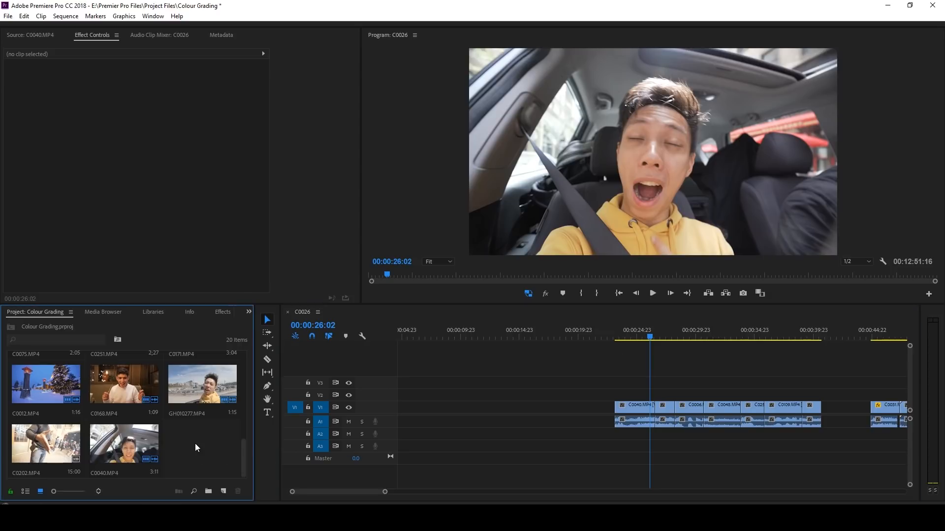
{"action": "mouse_move", "coordinate": [246, 394]}
{"action": "left_click", "coordinate": [298, 427]}
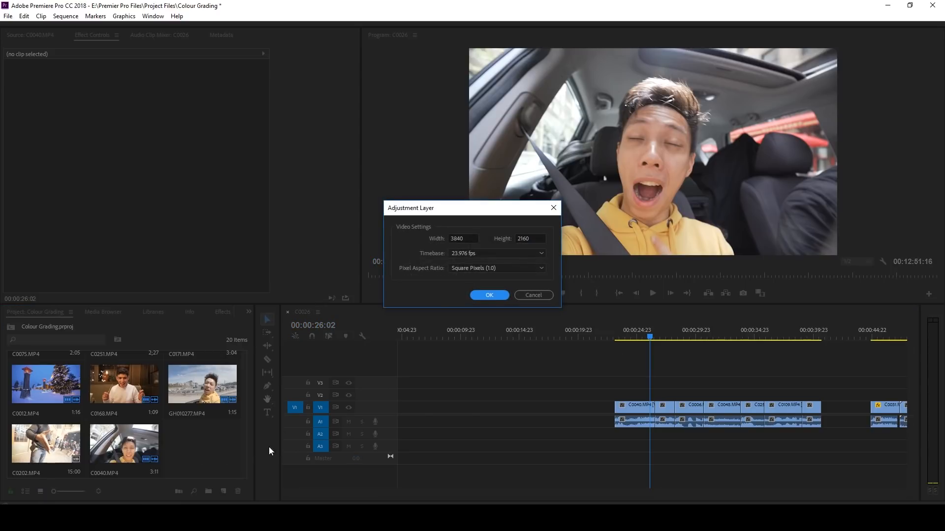
{"action": "left_click", "coordinate": [485, 295]}
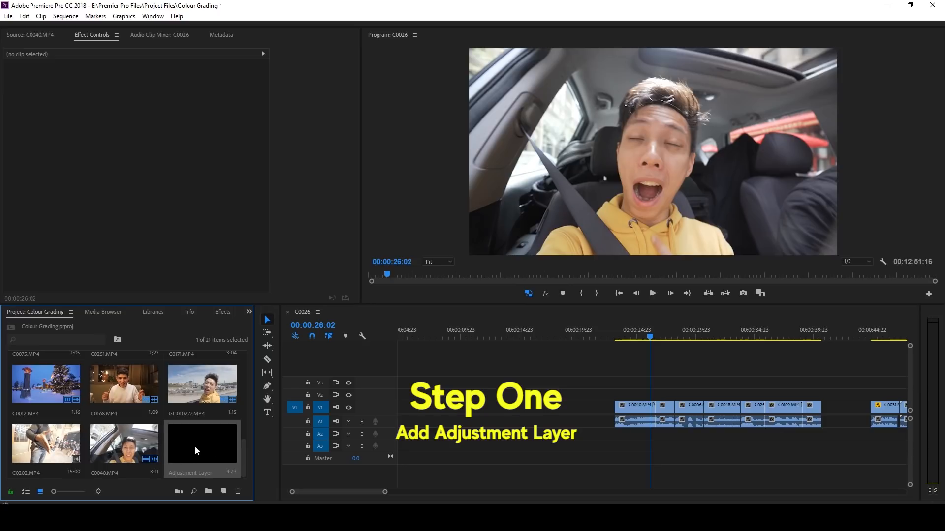
Step: Place the adjustment layer on track V2 above the clips and stretch it to span all the clips in the sequence
{"action": "left_click_drag", "start_coordinate": [194, 445], "coordinate": [640, 393]}
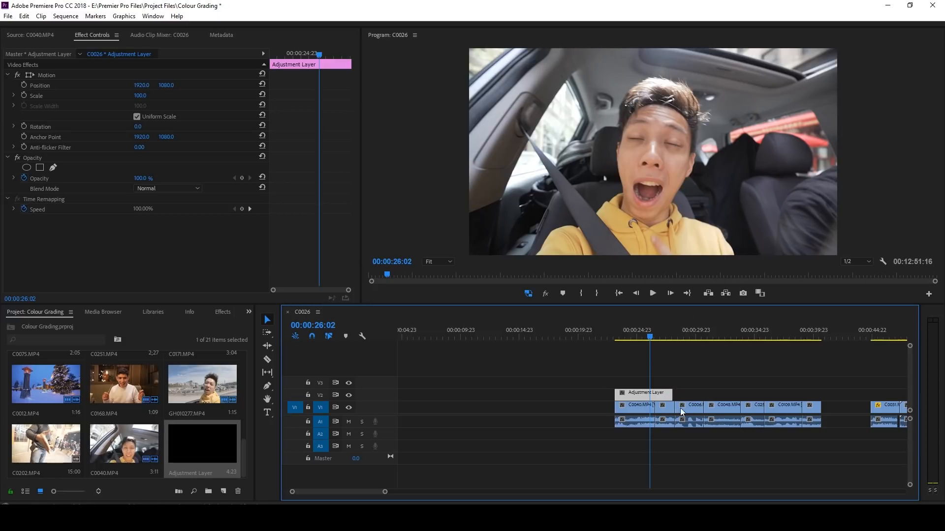
{"action": "left_click_drag", "start_coordinate": [672, 393], "coordinate": [827, 399]}
{"action": "left_click", "coordinate": [843, 378]}
{"action": "key", "text": "minus"}
{"action": "key", "text": "minus"}
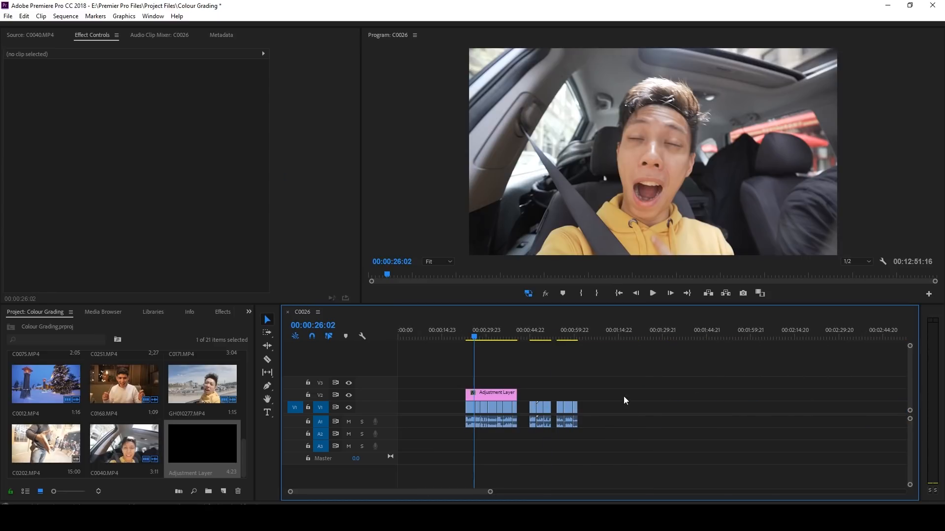
{"action": "left_click_drag", "start_coordinate": [512, 392], "coordinate": [577, 392]}
{"action": "key", "text": "equal"}
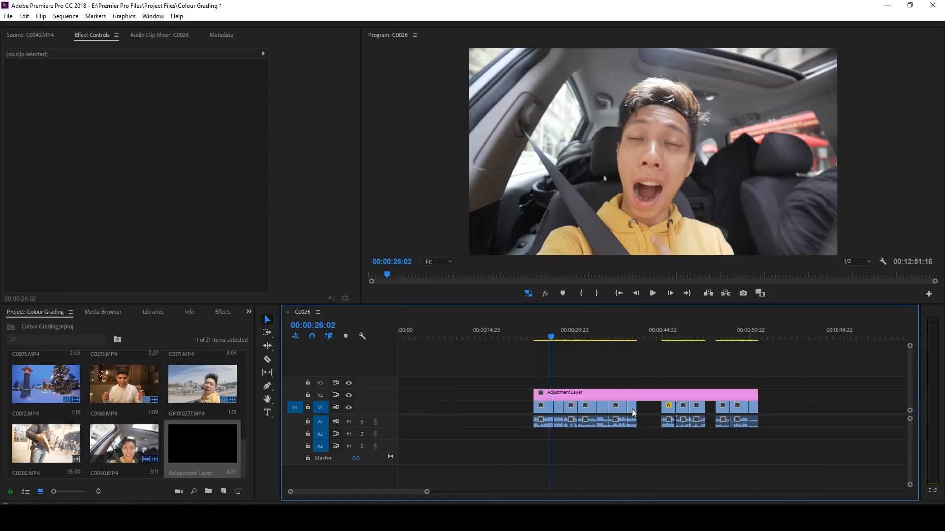
Step: Select the adjustment layer and open the Lumetri Color panel
{"action": "left_click", "coordinate": [592, 392]}
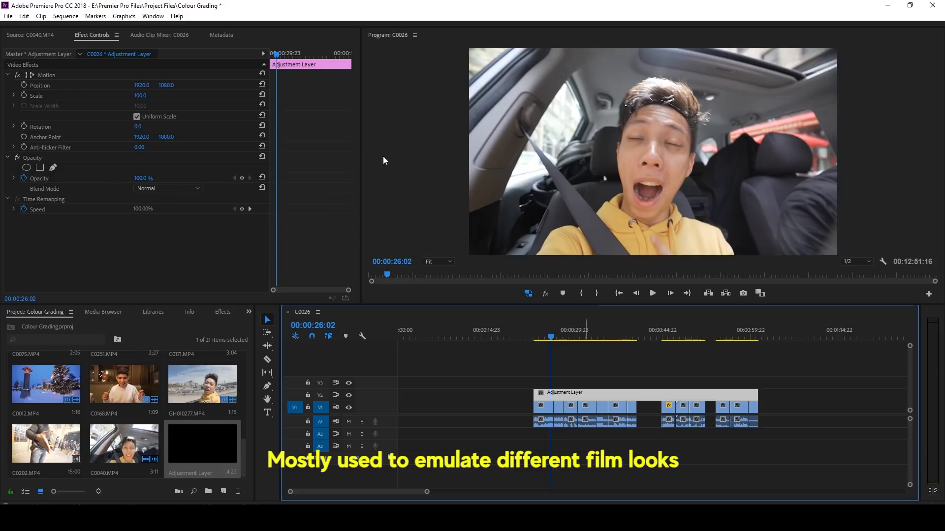
{"action": "left_click", "coordinate": [153, 16]}
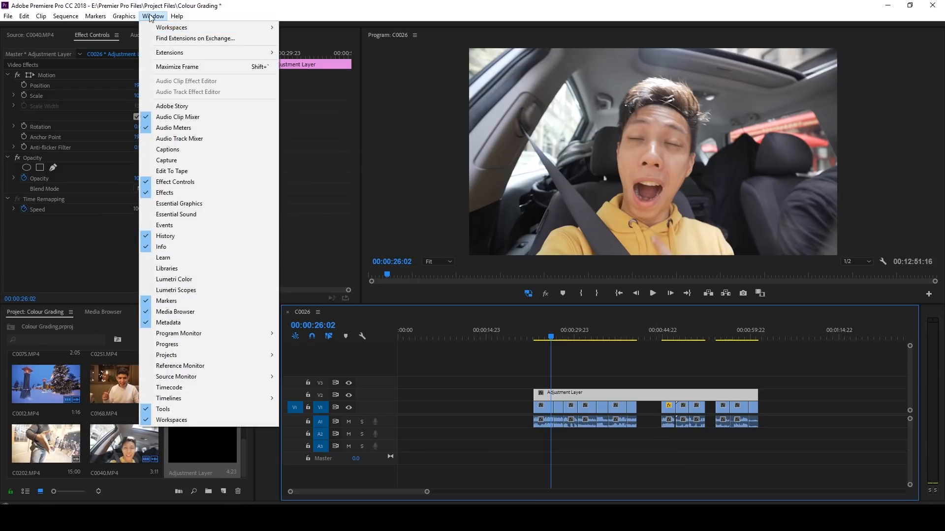
{"action": "left_click", "coordinate": [189, 280]}
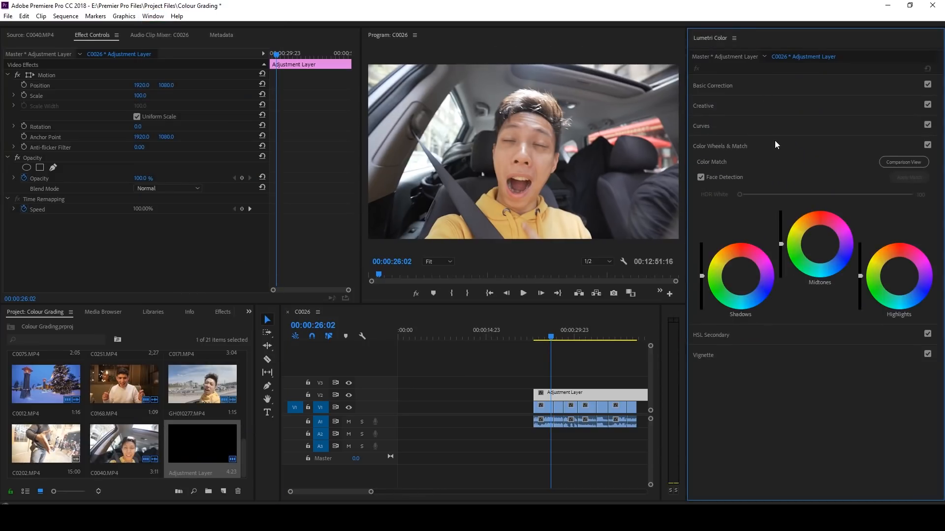
Step: Open the Lumetri Scopes panel alongside the program monitor
{"action": "left_click", "coordinate": [150, 16]}
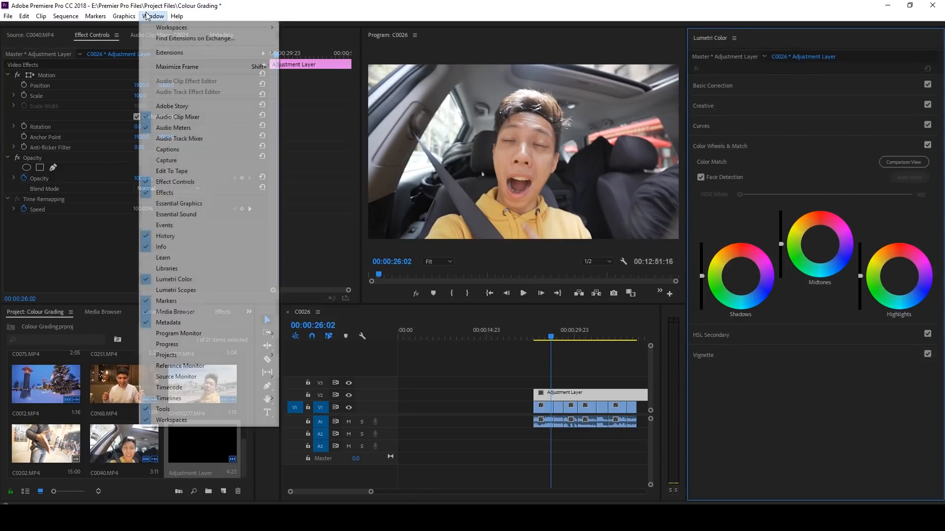
{"action": "left_click", "coordinate": [202, 289]}
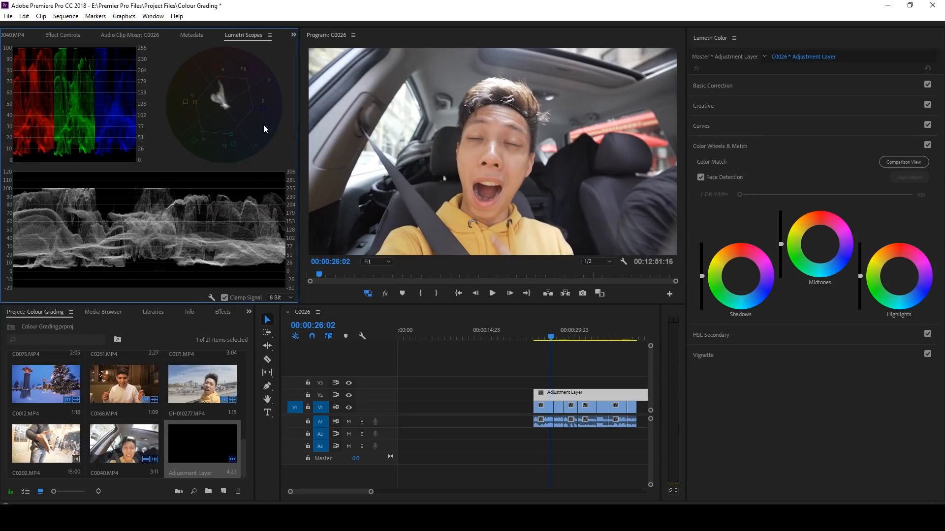
{"action": "left_click", "coordinate": [545, 408]}
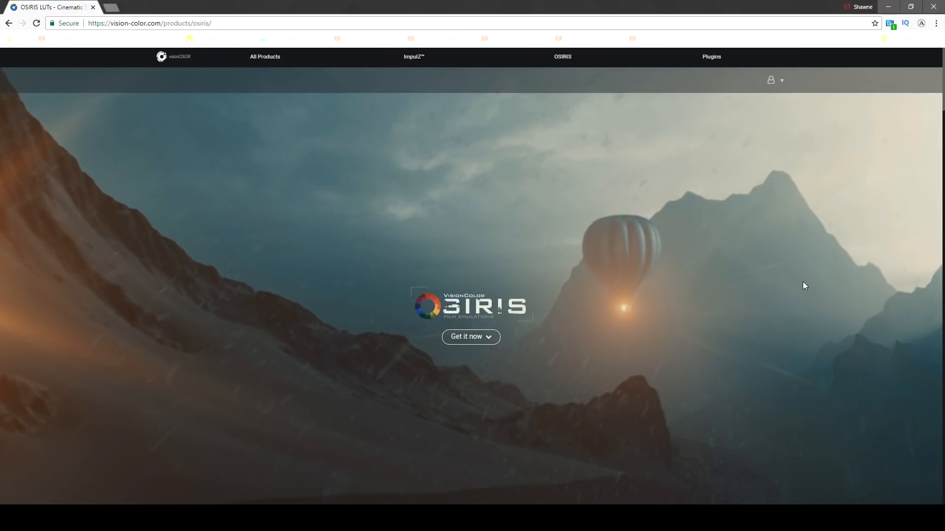
Step: Look over the VisionColor OSIRIS LUTs product page in the browser
{"action": "scroll", "coordinate": [719, 324], "scroll_direction": "down", "scroll_amount": 15}
{"action": "scroll", "coordinate": [797, 323], "scroll_direction": "up", "scroll_amount": 1}
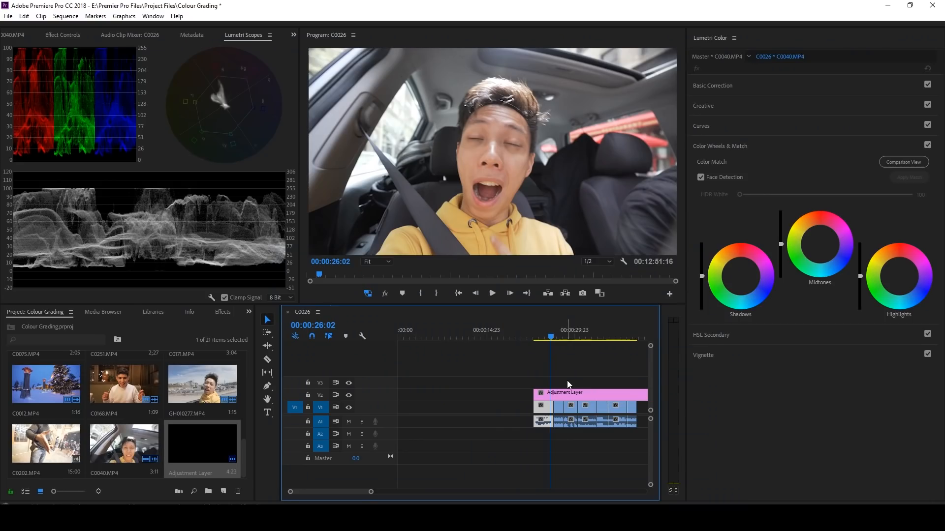
{"action": "left_click", "coordinate": [586, 392]}
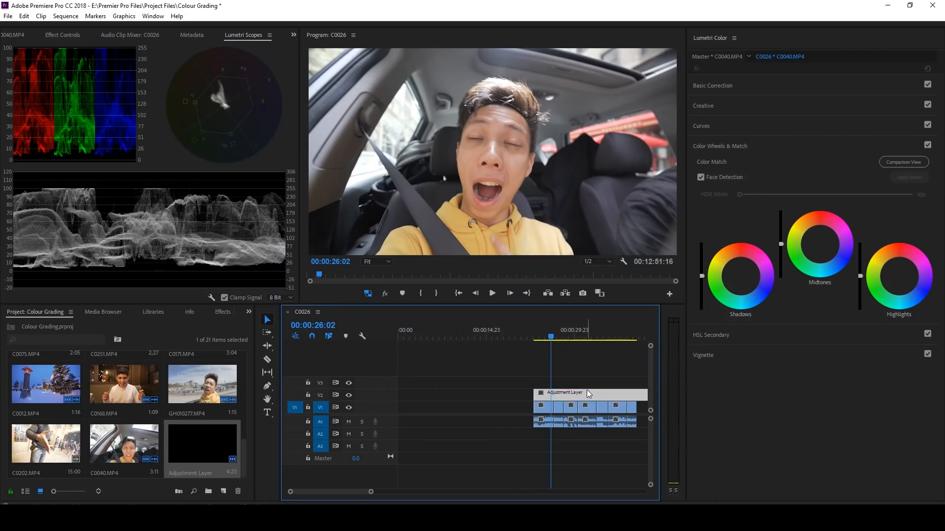
Step: In the Creative section of the adjustment layer, browse for and load the KDX - Rec.709.cube LUT as the look
{"action": "left_click", "coordinate": [744, 105]}
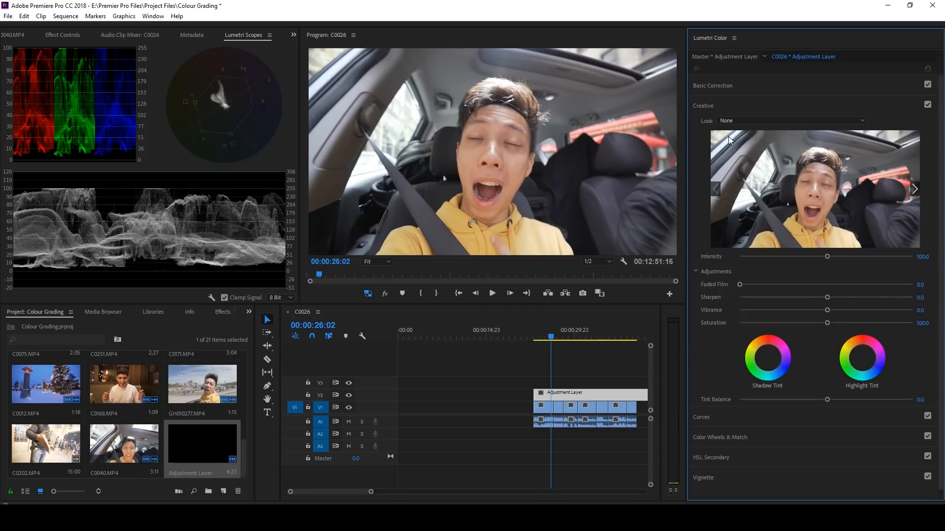
{"action": "left_click", "coordinate": [755, 120]}
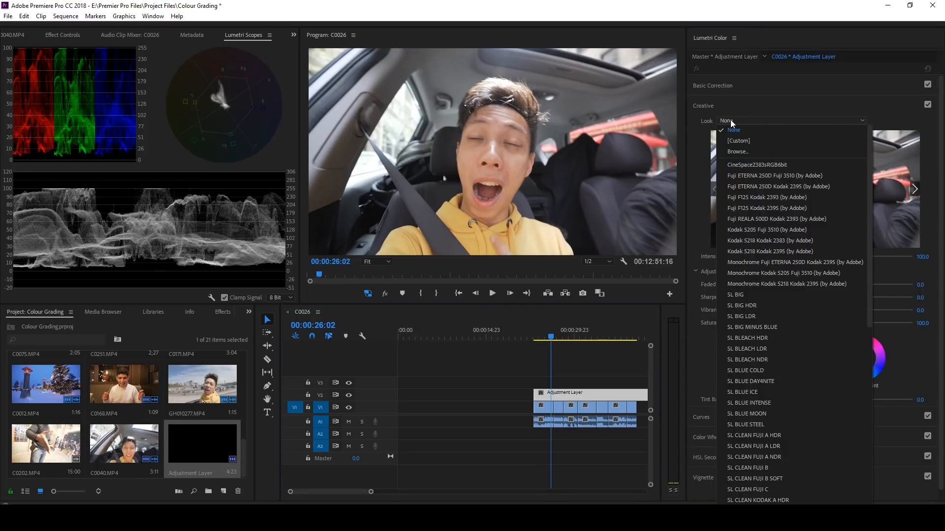
{"action": "left_click", "coordinate": [743, 151]}
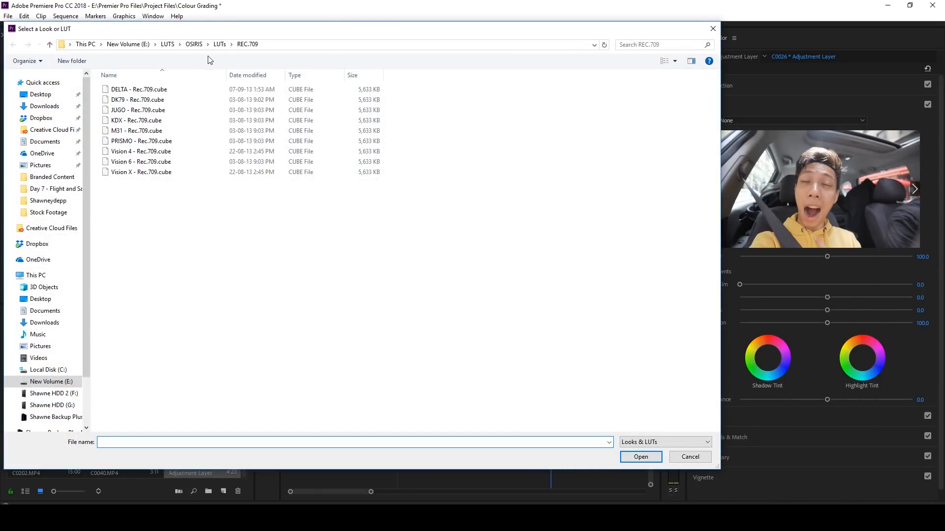
{"action": "left_click", "coordinate": [162, 122]}
{"action": "double_click", "coordinate": [162, 122]}
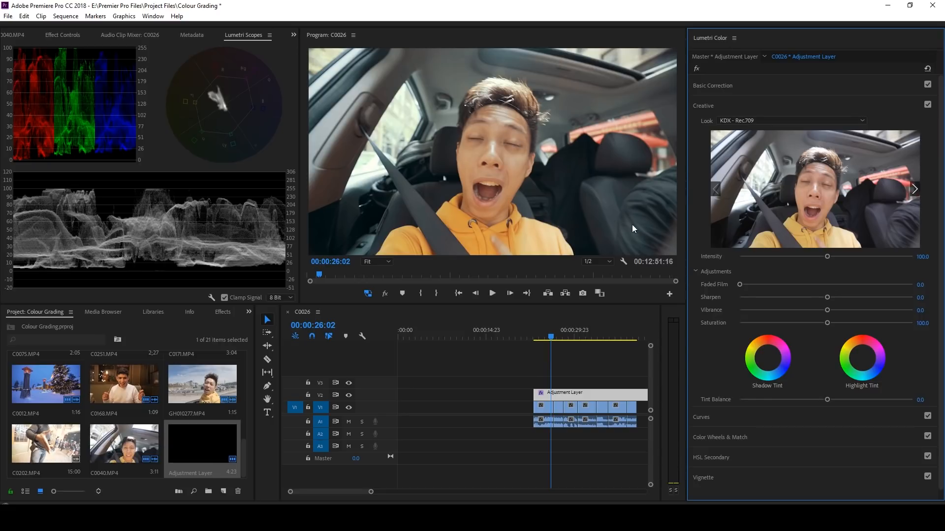
Step: Set the look intensity to 40
{"action": "left_click", "coordinate": [923, 257]}
{"action": "type", "text": "40"}
{"action": "key", "text": "Return"}
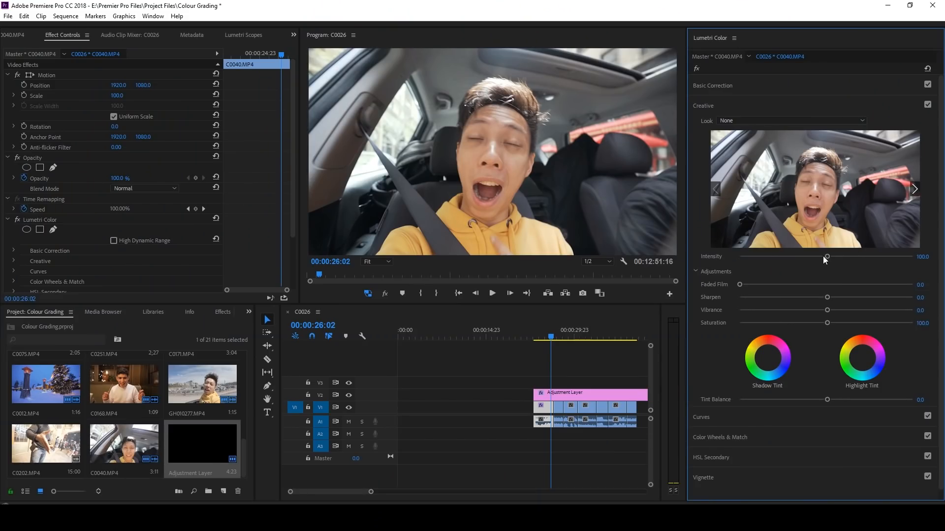
Step: Select the adjustment layer and raise the look intensity to about 130.7
{"action": "left_click", "coordinate": [567, 394]}
{"action": "left_click", "coordinate": [826, 256]}
{"action": "left_click_drag", "start_coordinate": [826, 256], "coordinate": [852, 256]}
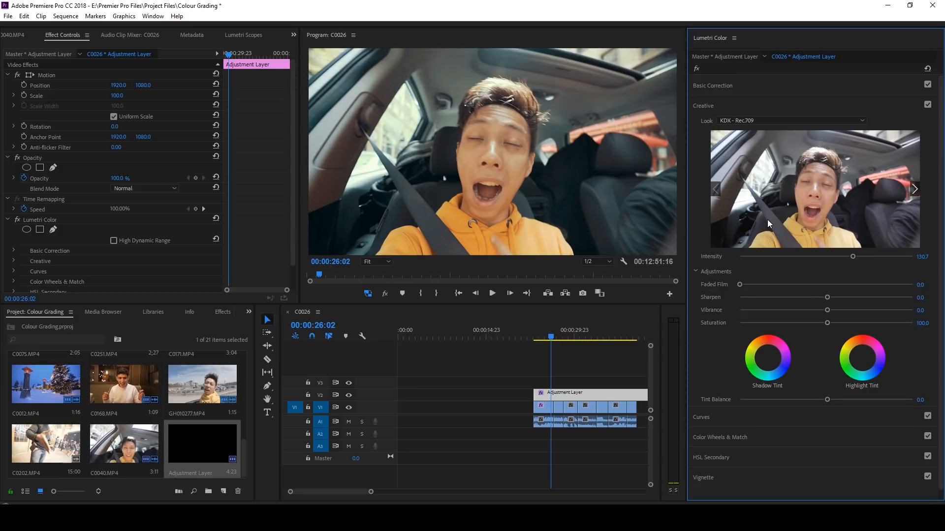
Step: Select the C0040 clip and add three points to its RGB curve, shaping a gentle S-curve
{"action": "left_click", "coordinate": [544, 409]}
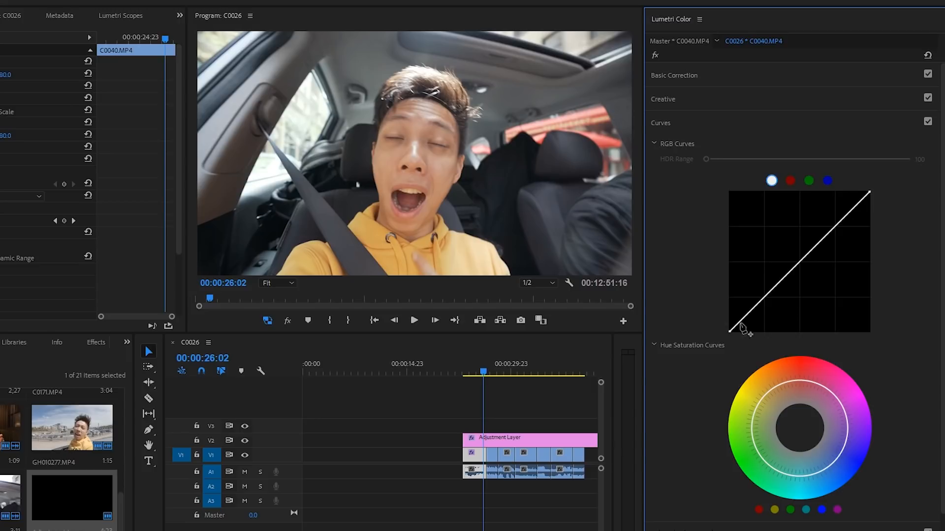
{"action": "left_click", "coordinate": [800, 262]}
{"action": "left_click", "coordinate": [835, 226]}
{"action": "left_click", "coordinate": [763, 297]}
{"action": "left_click_drag", "start_coordinate": [836, 227], "coordinate": [831, 225]}
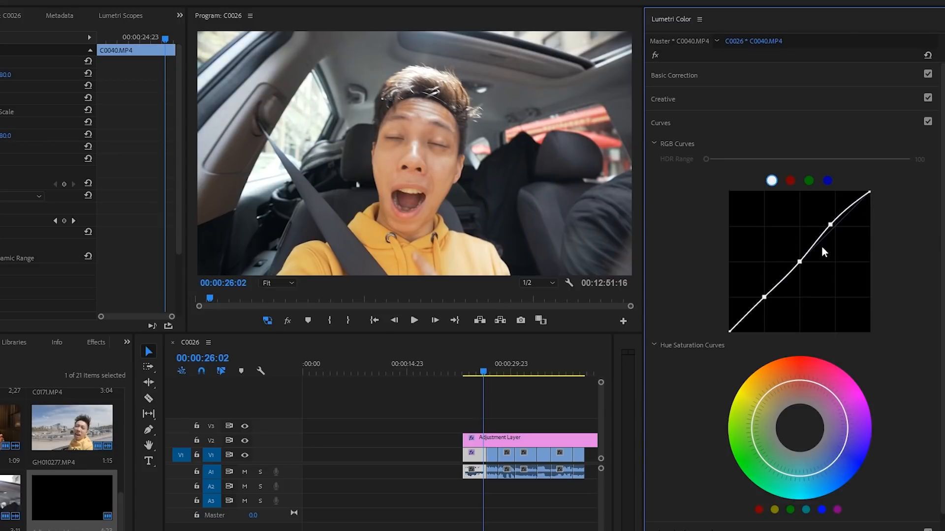
{"action": "left_click_drag", "start_coordinate": [799, 261], "coordinate": [794, 262]}
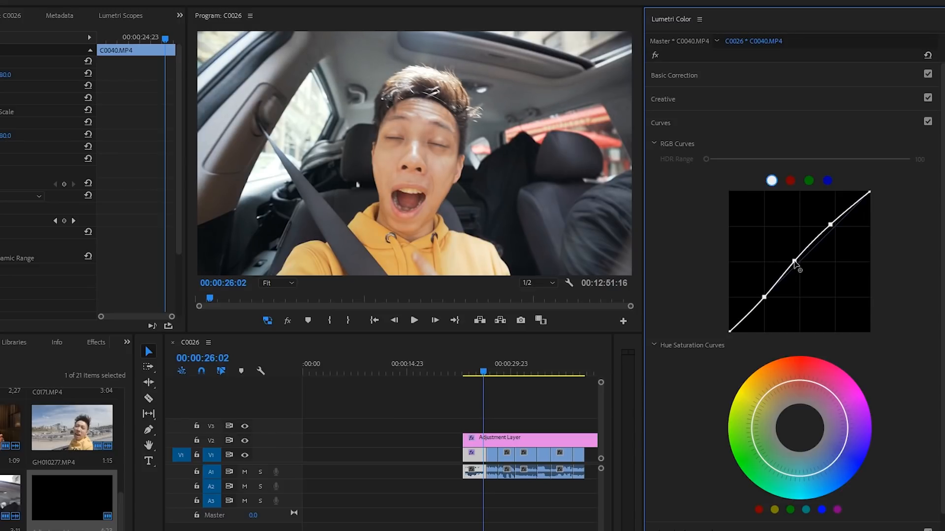
Step: Fine-tune the lower and middle points of the S-curve on the RGB curve
{"action": "double_click", "coordinate": [763, 300]}
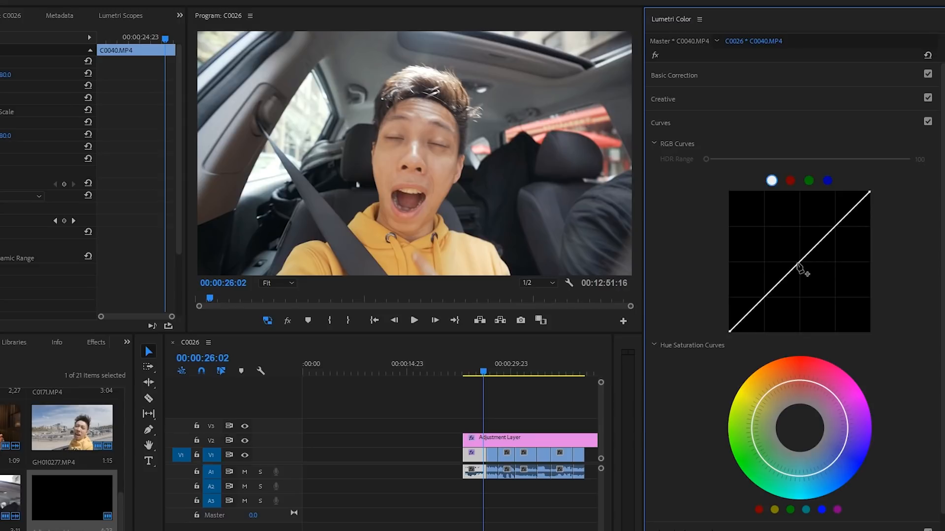
{"action": "key", "text": "ctrl+z"}
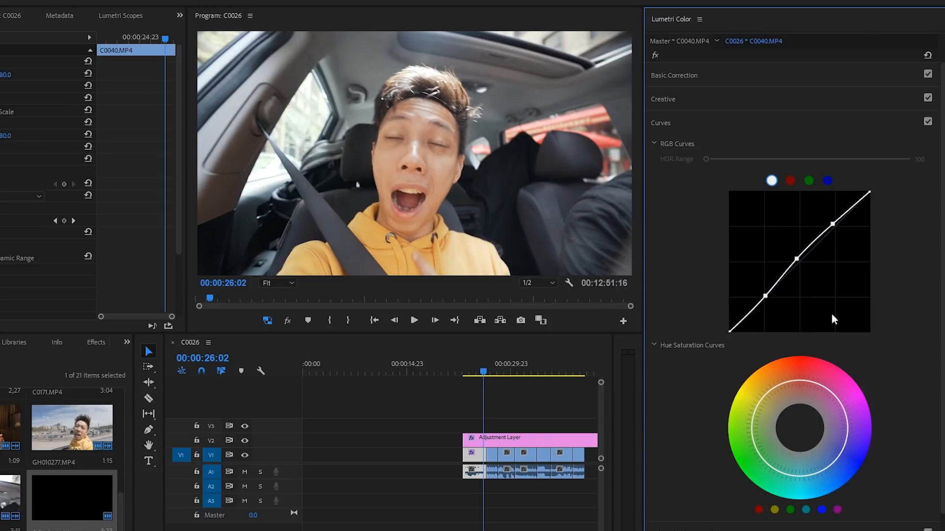
{"action": "left_click_drag", "start_coordinate": [766, 296], "coordinate": [767, 298]}
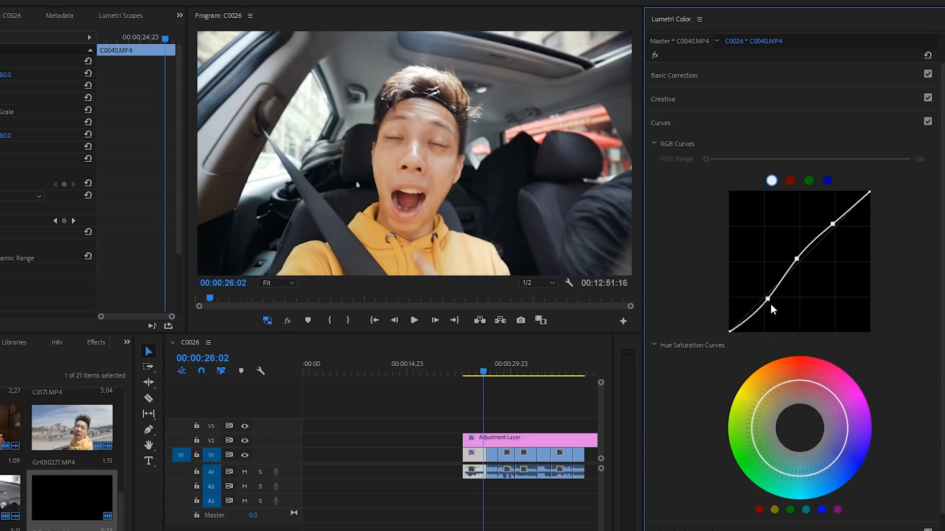
{"action": "left_click_drag", "start_coordinate": [797, 259], "coordinate": [801, 257]}
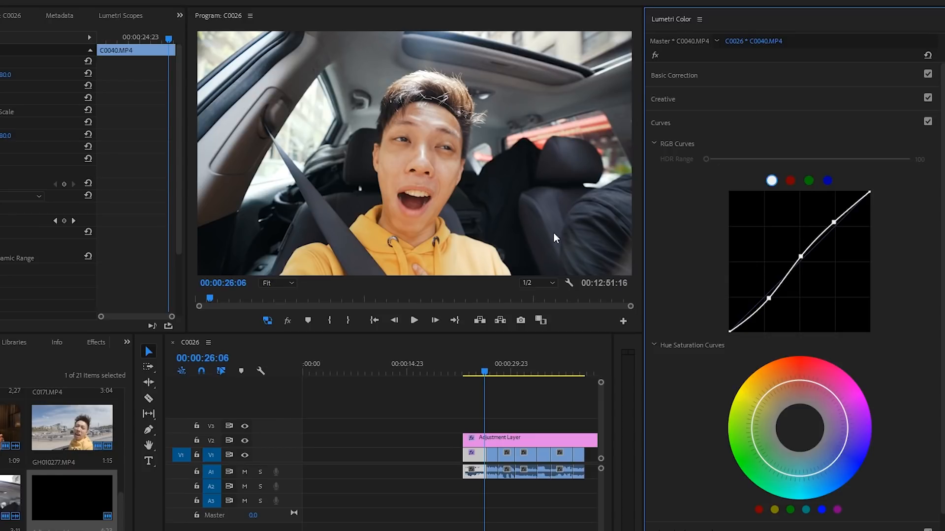
Step: Open the clip's Creative section and lower its saturation slightly
{"action": "left_click", "coordinate": [668, 98]}
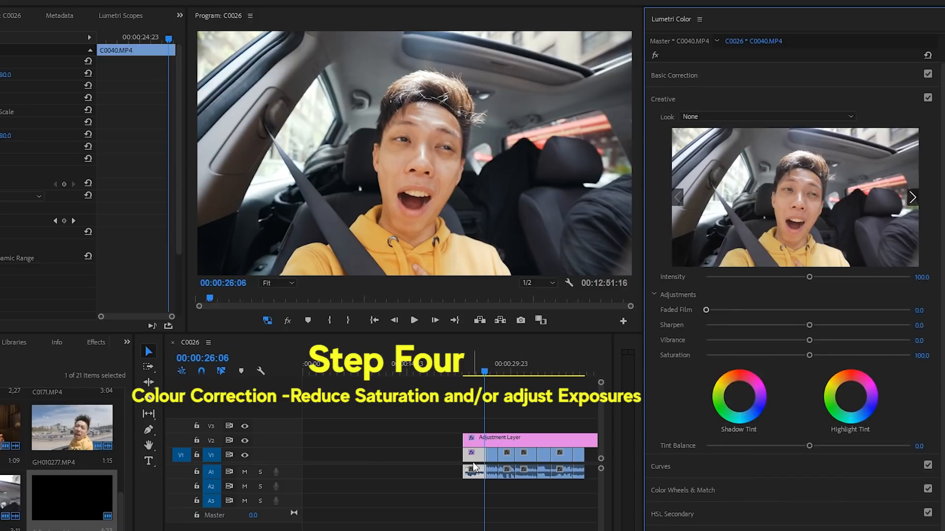
{"action": "left_click_drag", "start_coordinate": [810, 354], "coordinate": [803, 357]}
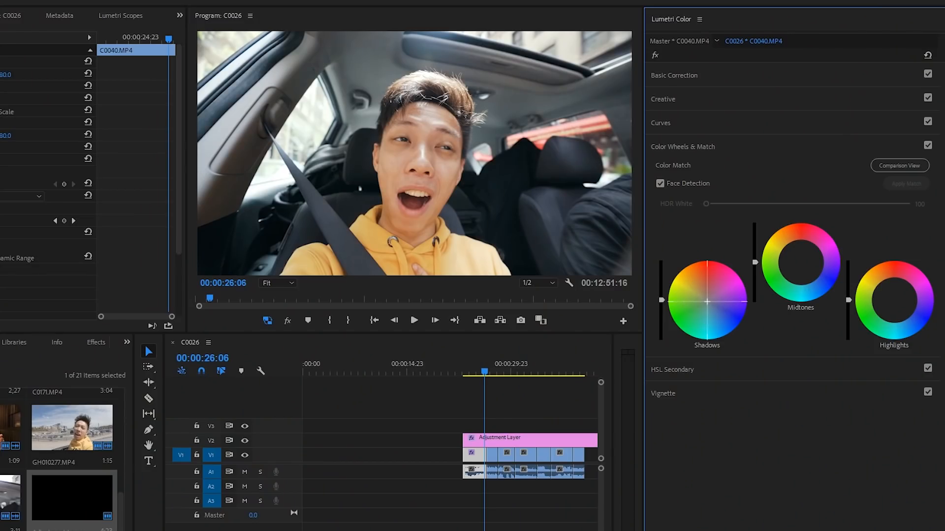
Step: Nudge the shadows, midtones and highlights color wheels slightly to tint the clip
{"action": "left_click_drag", "start_coordinate": [707, 302], "coordinate": [708, 303]}
{"action": "left_click_drag", "start_coordinate": [798, 263], "coordinate": [800, 260]}
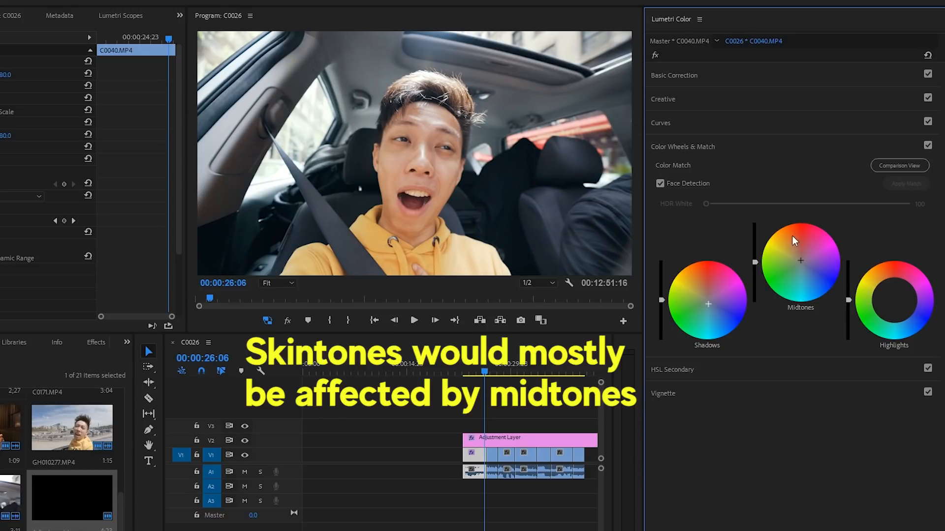
{"action": "left_click_drag", "start_coordinate": [800, 261], "coordinate": [800, 258]}
{"action": "left_click", "coordinate": [894, 301]}
{"action": "left_click_drag", "start_coordinate": [895, 301], "coordinate": [896, 301]}
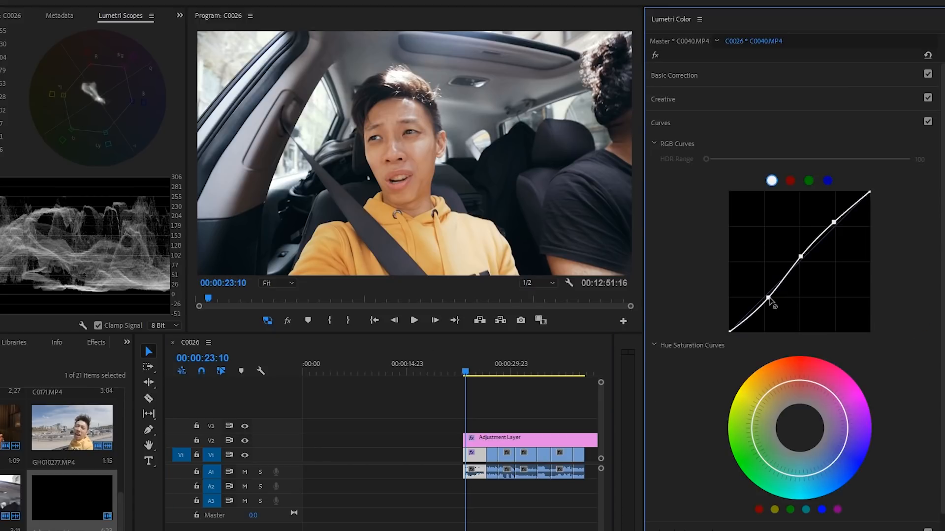
Step: Fine-tune the curve's lower point and lower the Highlights in Basic Correction to about -10.8
{"action": "left_click_drag", "start_coordinate": [769, 298], "coordinate": [769, 297]}
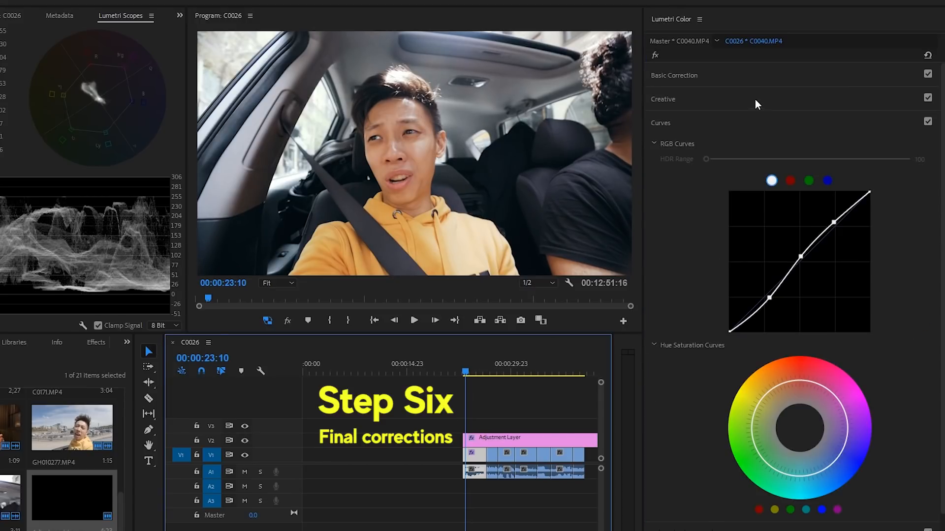
{"action": "left_click", "coordinate": [748, 77]}
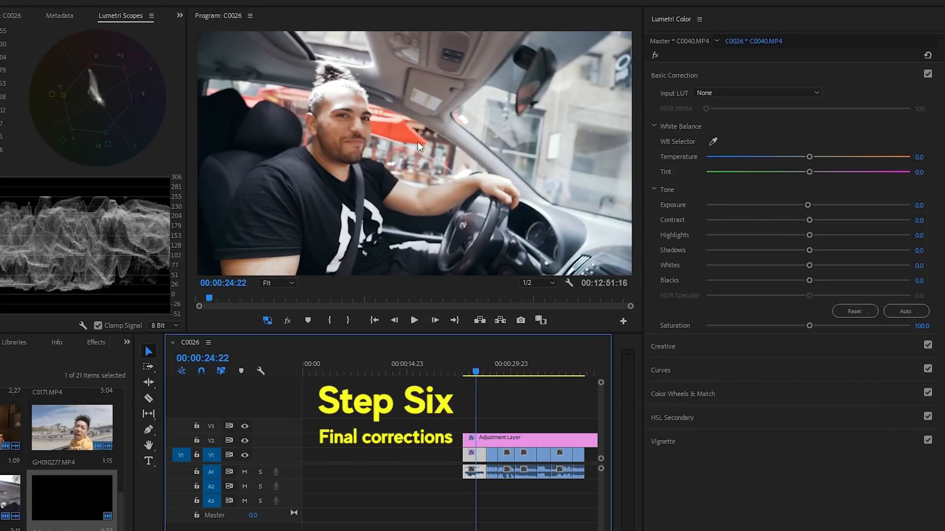
{"action": "left_click", "coordinate": [798, 235]}
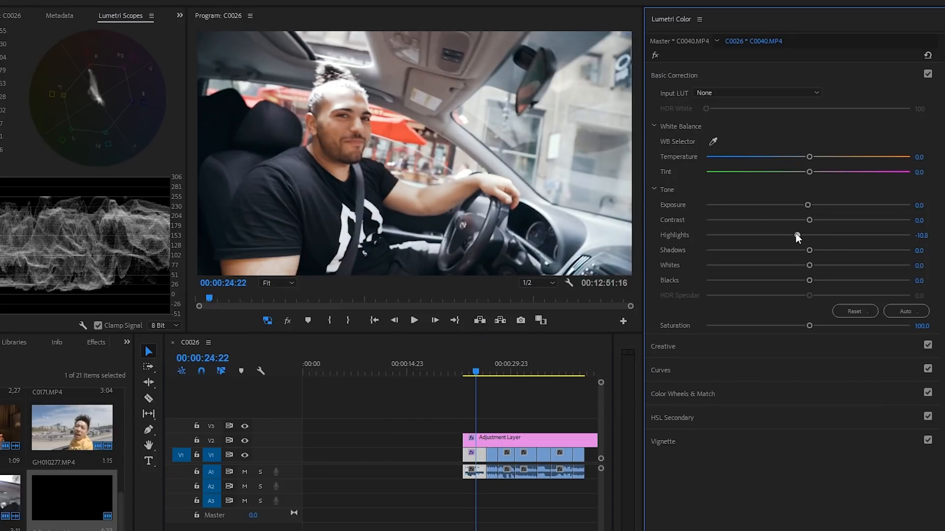
{"action": "left_click_drag", "start_coordinate": [797, 235], "coordinate": [805, 265]}
{"action": "left_click", "coordinate": [805, 266]}
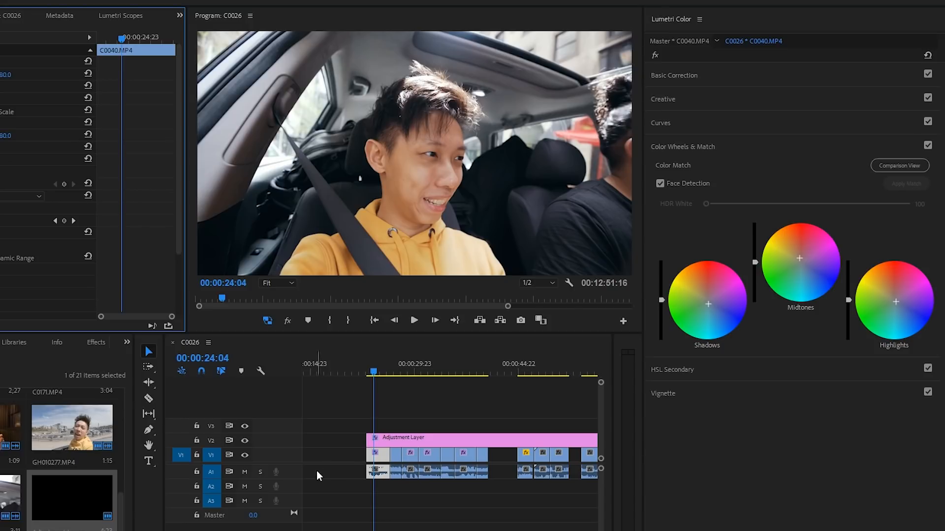
Step: Copy the attributes of the first graded in-car clip
{"action": "left_click", "coordinate": [409, 438]}
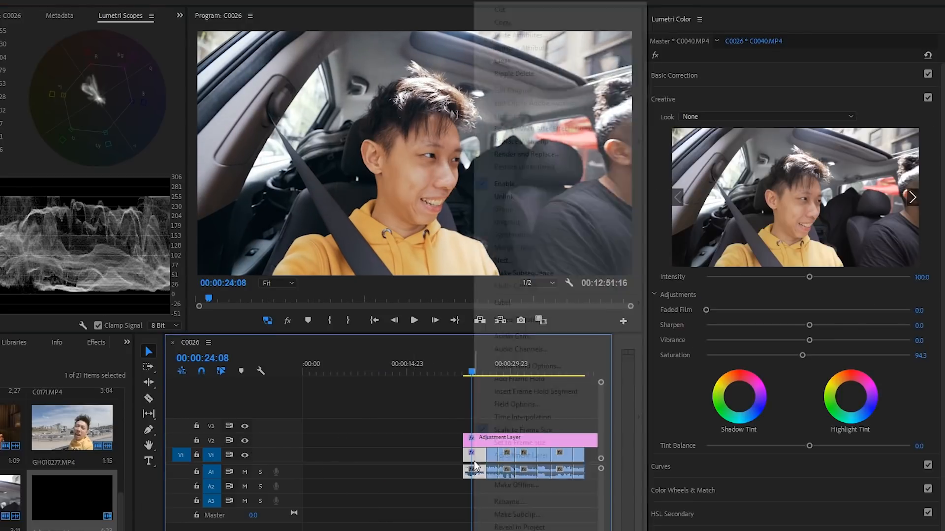
{"action": "right_click", "coordinate": [473, 454]}
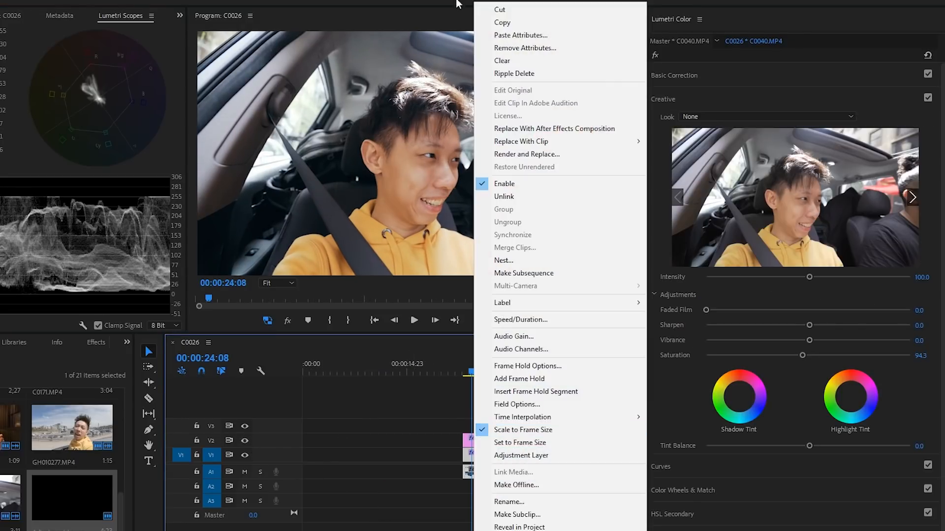
{"action": "left_click", "coordinate": [522, 24]}
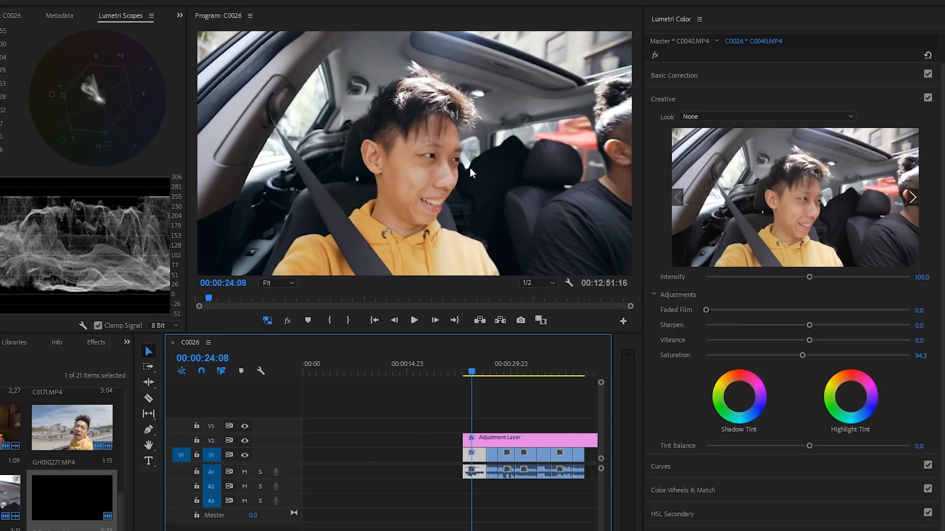
Step: Paste the copied Lumetri Color attributes onto the sports car clip
{"action": "left_click", "coordinate": [471, 365]}
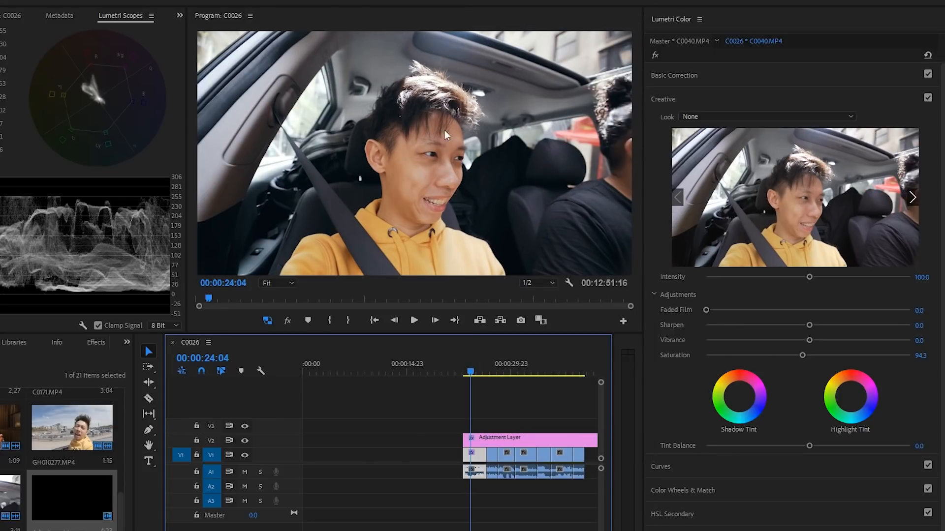
{"action": "left_click", "coordinate": [493, 364]}
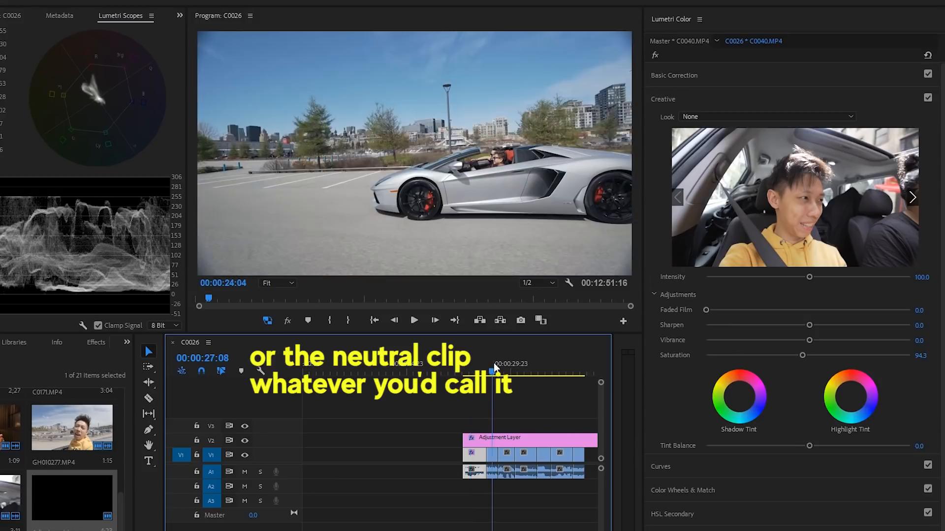
{"action": "right_click", "coordinate": [495, 457]}
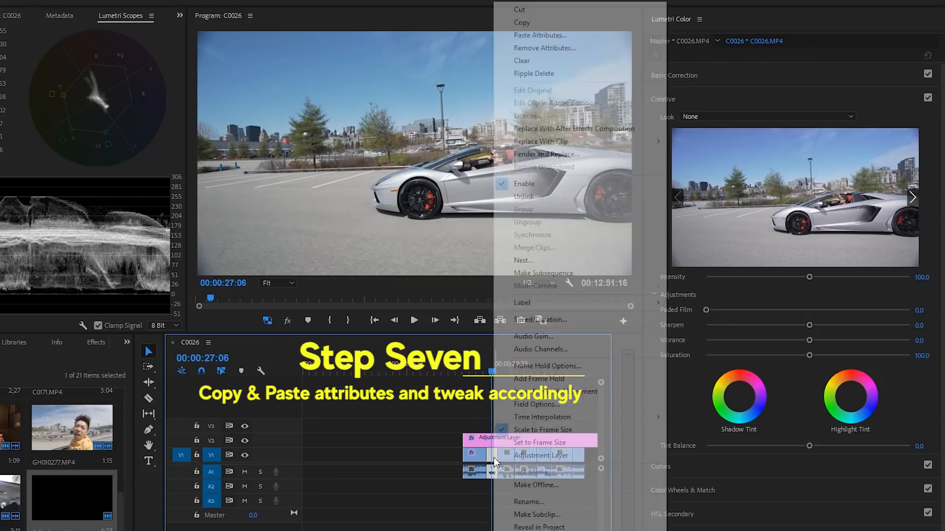
{"action": "left_click", "coordinate": [540, 35]}
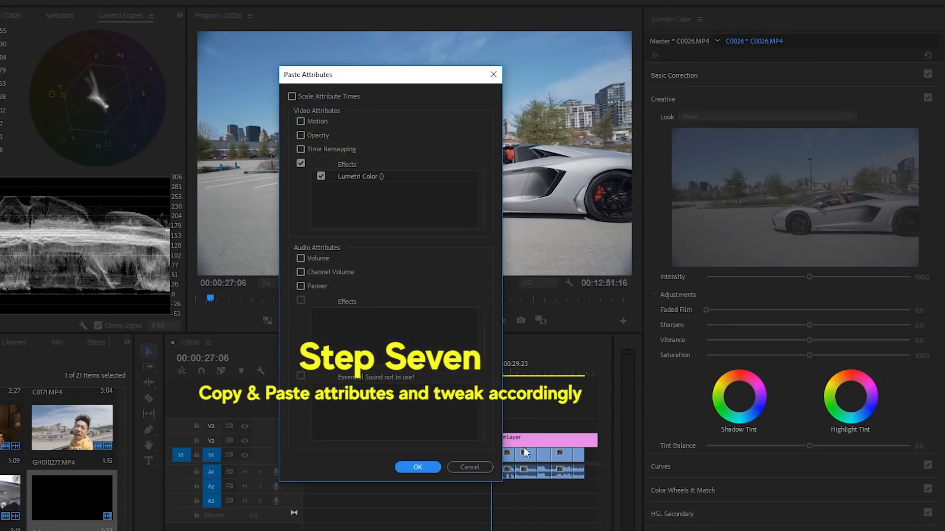
{"action": "left_click", "coordinate": [411, 467]}
Step: Lower the sports car clip's Creative saturation to about 93.2
{"action": "left_click", "coordinate": [616, 239]}
{"action": "left_click", "coordinate": [495, 367]}
{"action": "left_click", "coordinate": [525, 178]}
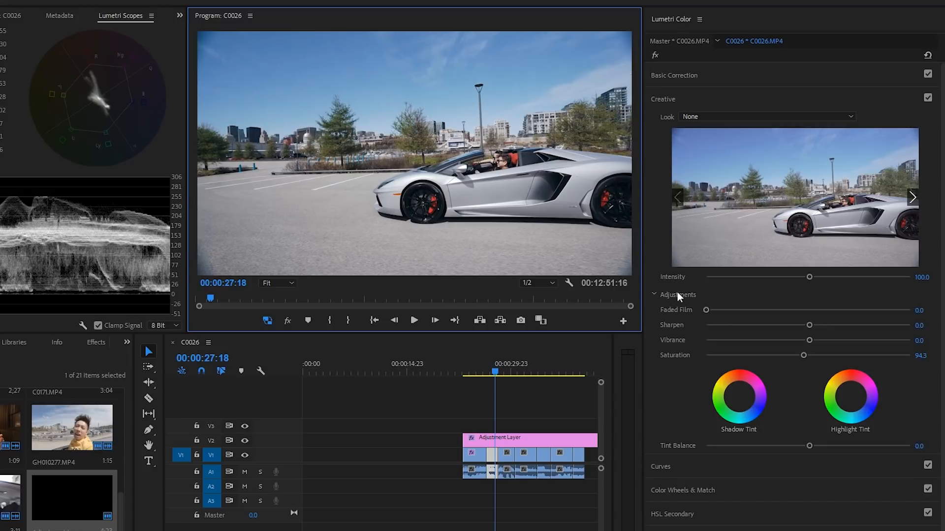
{"action": "left_click", "coordinate": [800, 355]}
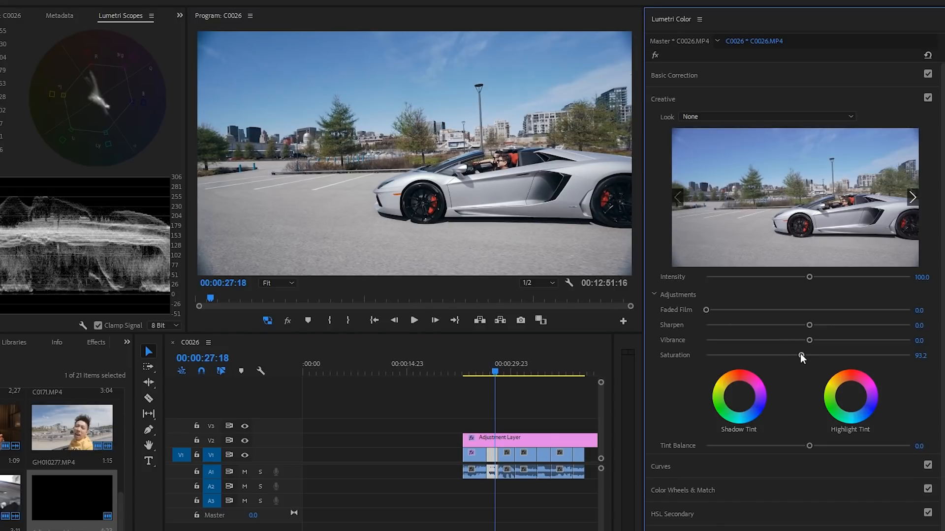
Step: Inspect the Color Wheels & Match and Basic Correction sections of the clips
{"action": "left_click", "coordinate": [722, 494]}
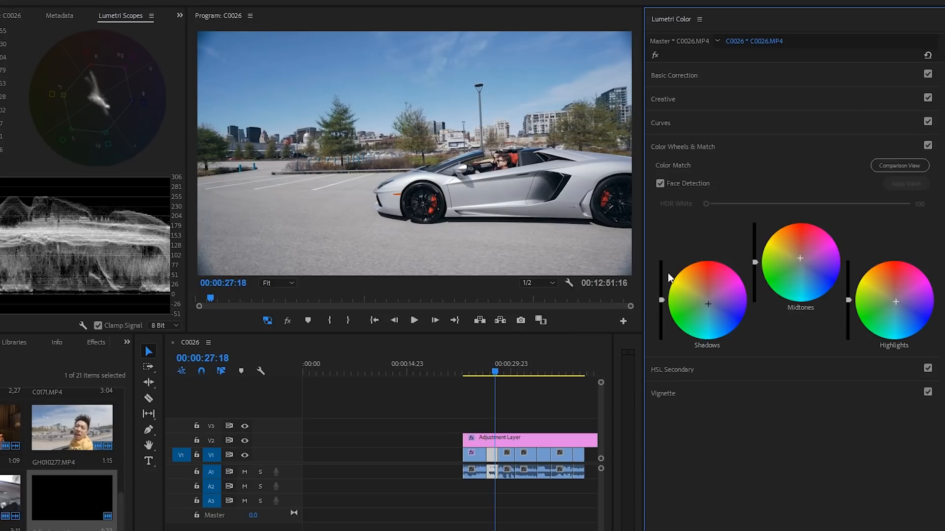
{"action": "left_click", "coordinate": [792, 75]}
{"action": "left_click", "coordinate": [492, 460]}
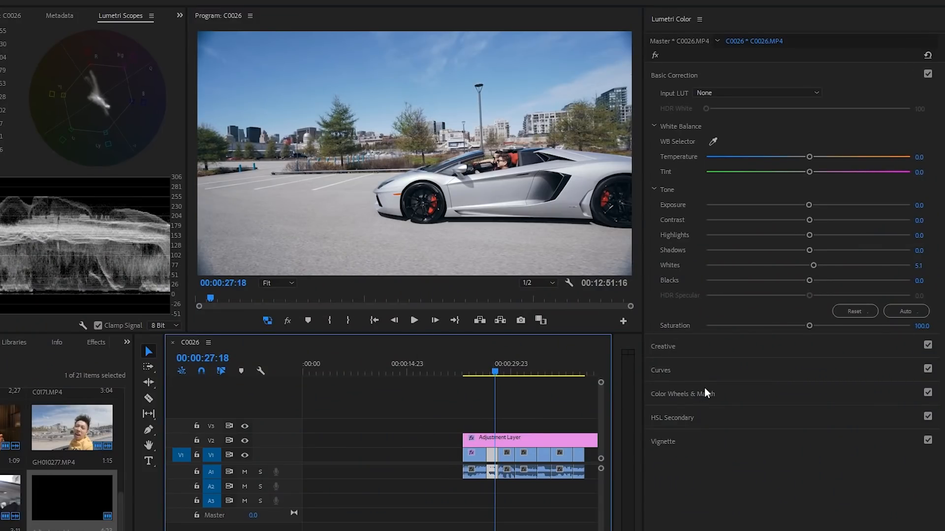
{"action": "left_click", "coordinate": [705, 390]}
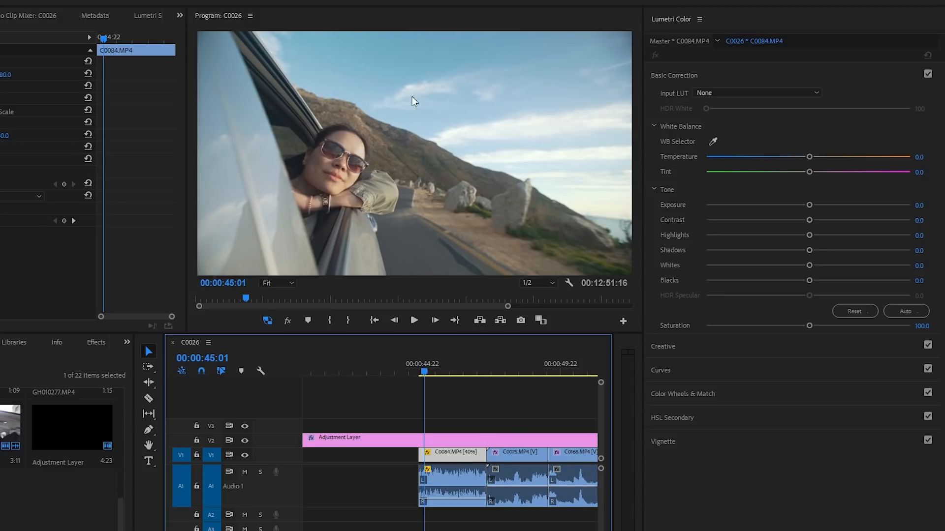
{"action": "left_click", "coordinate": [730, 393]}
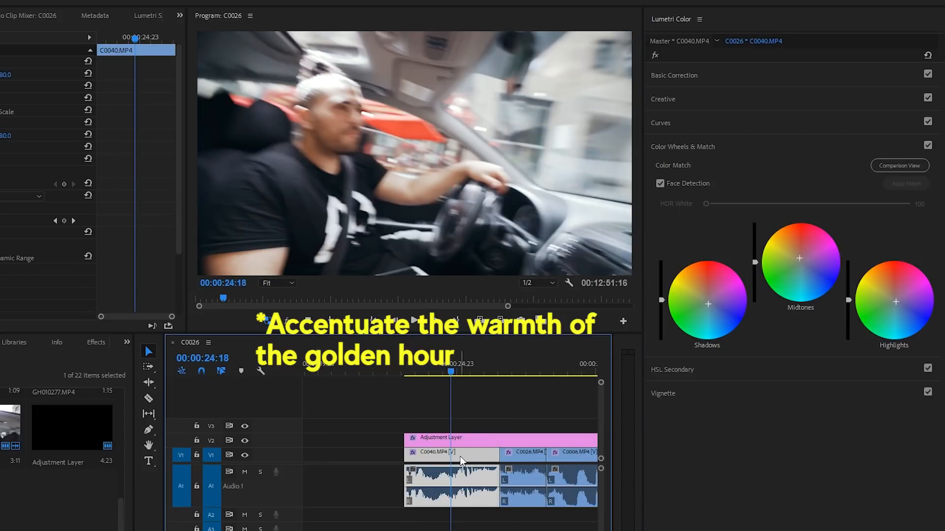
Step: Copy the attributes of the first graded in-car clip again
{"action": "left_click", "coordinate": [432, 371]}
{"action": "right_click", "coordinate": [452, 457]}
{"action": "left_click", "coordinate": [520, 25]}
Step: Paste the copied Lumetri Color attributes onto the woman-in-car clip C0084
{"action": "key", "text": "minus"}
{"action": "key", "text": "minus"}
{"action": "key", "text": "minus"}
{"action": "key", "text": "minus"}
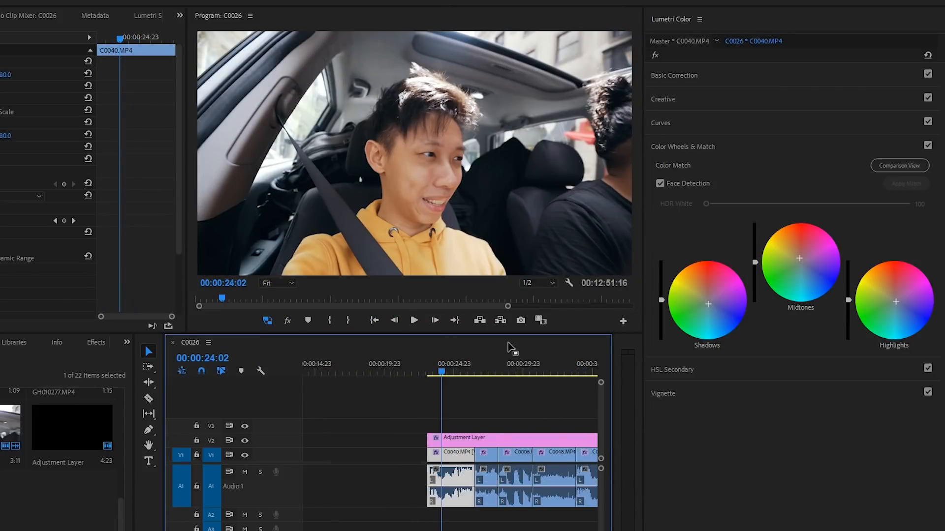
{"action": "left_click", "coordinate": [387, 364]}
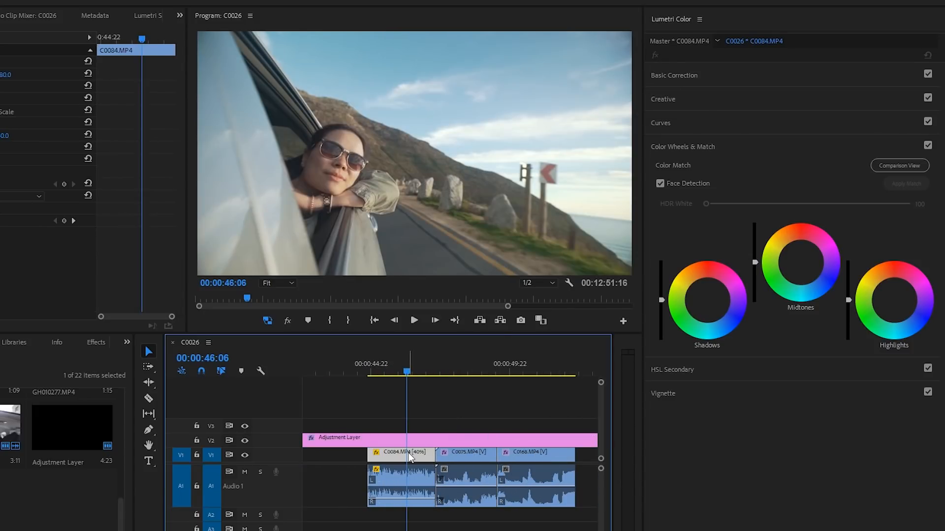
{"action": "right_click", "coordinate": [410, 456]}
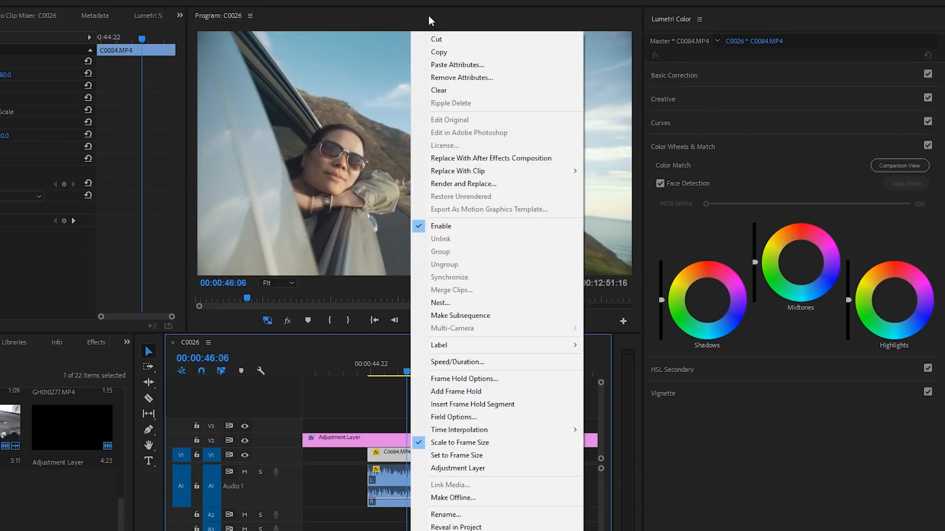
{"action": "left_click", "coordinate": [500, 65]}
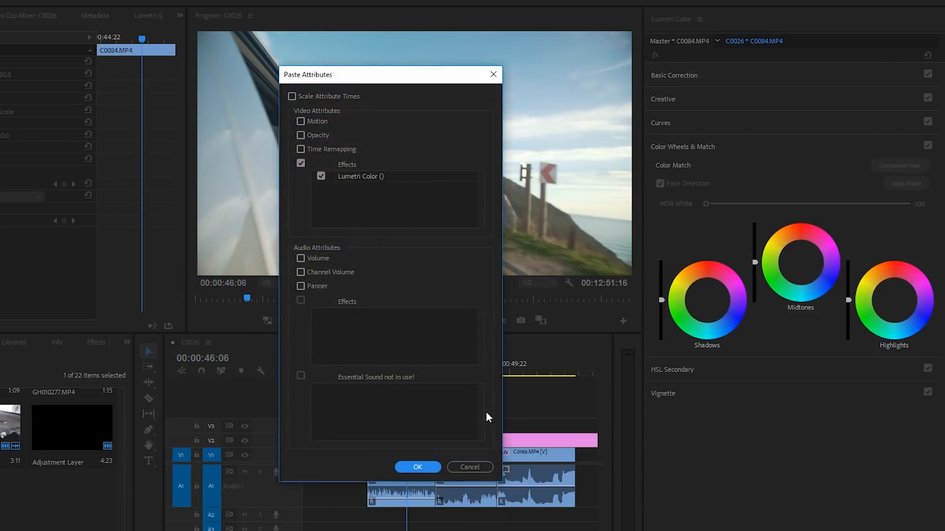
{"action": "left_click", "coordinate": [418, 467]}
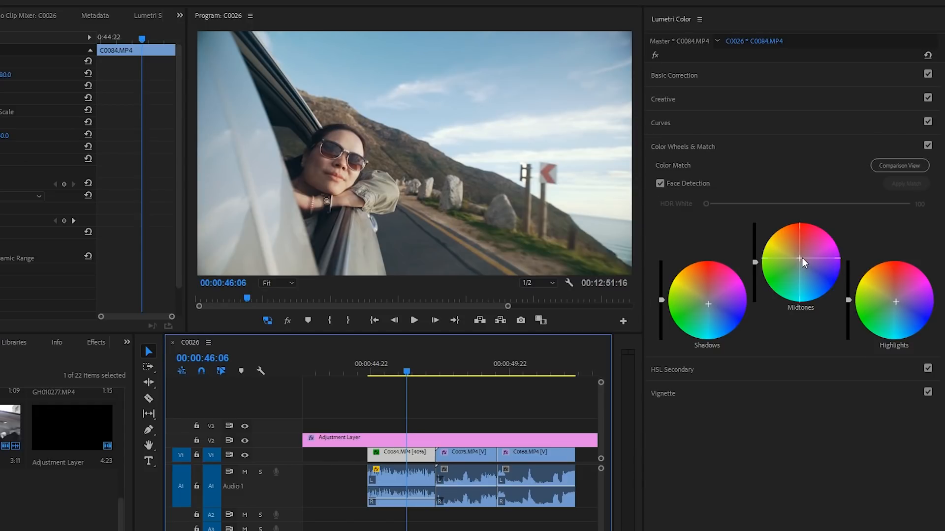
Step: Nudge the midtones, highlights and shadows wheels toward warmth and fine-tune the RGB curve's lower point
{"action": "left_click_drag", "start_coordinate": [798, 258], "coordinate": [798, 255]}
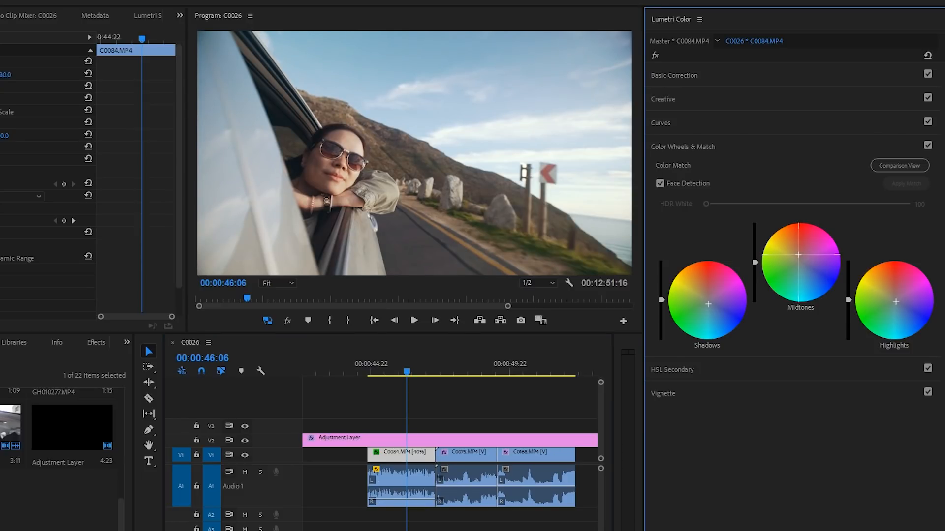
{"action": "left_click_drag", "start_coordinate": [895, 301], "coordinate": [897, 299]}
{"action": "left_click_drag", "start_coordinate": [707, 304], "coordinate": [709, 306]}
{"action": "left_click", "coordinate": [662, 120]}
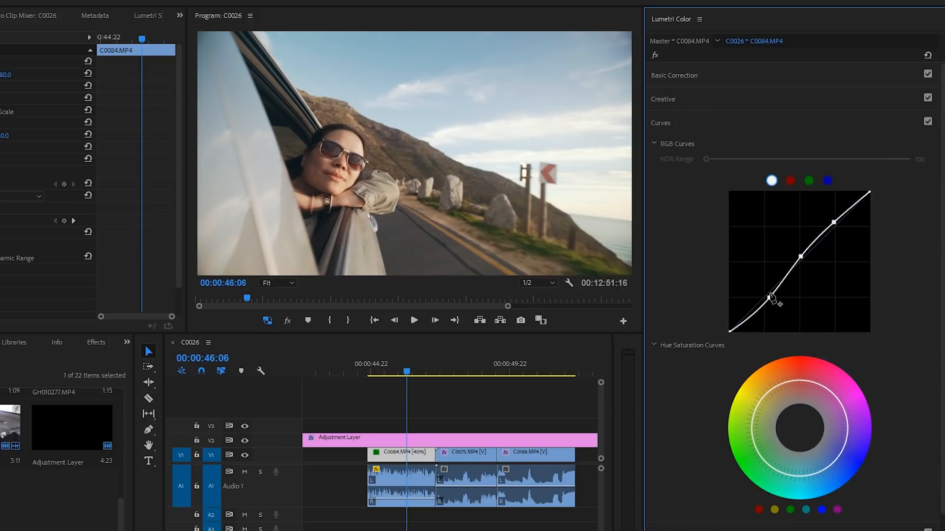
{"action": "left_click_drag", "start_coordinate": [769, 297], "coordinate": [770, 299]}
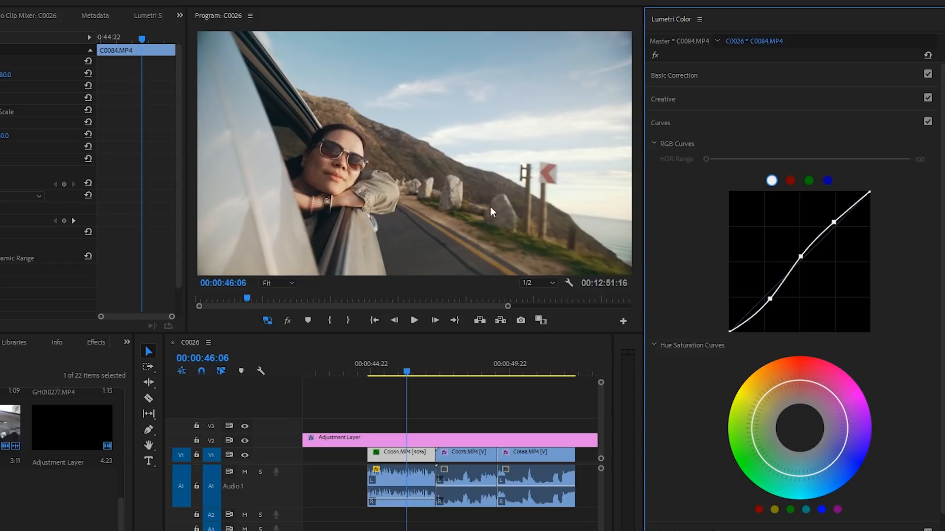
Step: Preview the graded woman-in-car clip with the program monitor maximized
{"action": "left_click", "coordinate": [705, 527]}
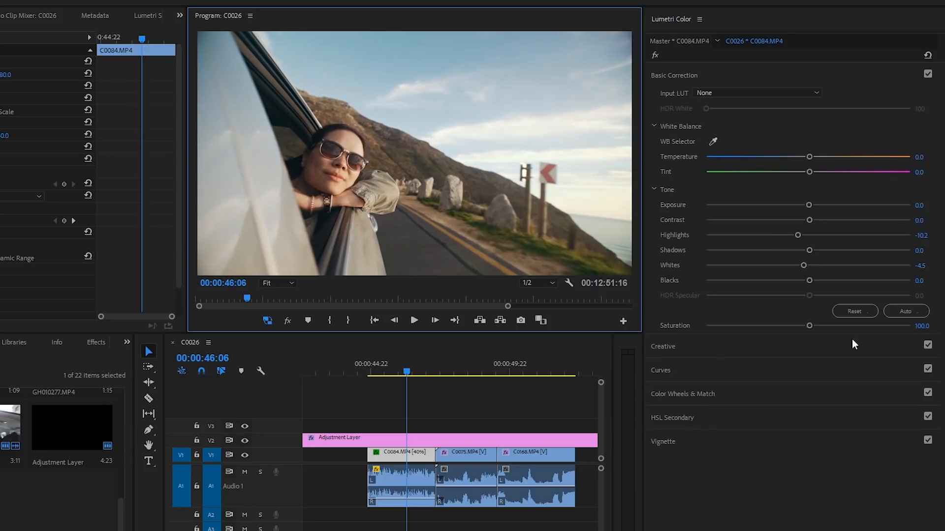
{"action": "key", "text": "ctrl+`"}
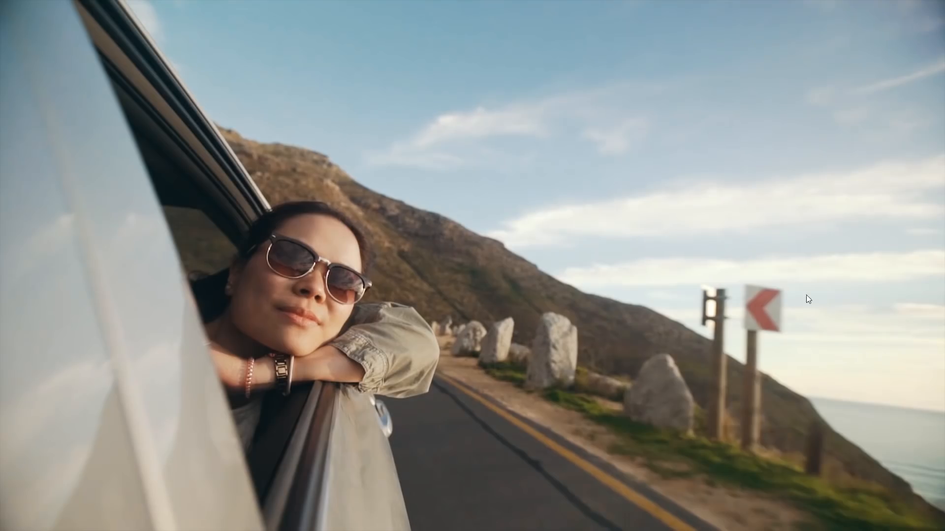
{"action": "key", "text": "ctrl+`"}
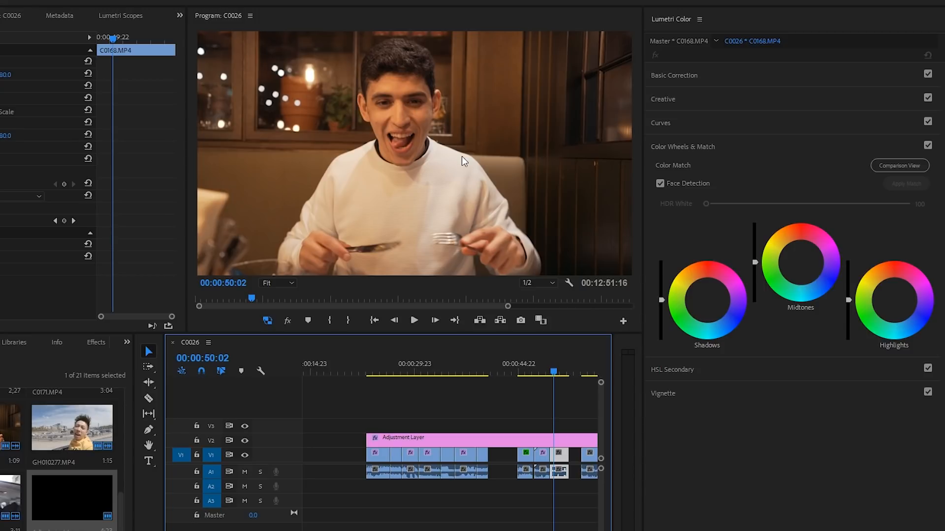
Step: Save the project and paste the first in-car clip's Lumetri Color attributes onto the restaurant clip C0168
{"action": "key", "text": "ctrl+s"}
{"action": "left_click", "coordinate": [383, 457]}
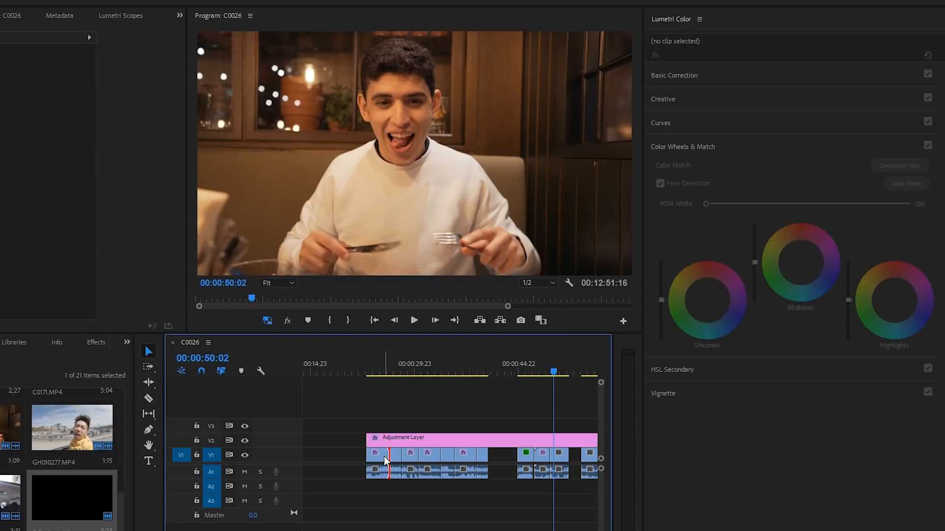
{"action": "right_click", "coordinate": [383, 457]}
{"action": "left_click", "coordinate": [457, 22]}
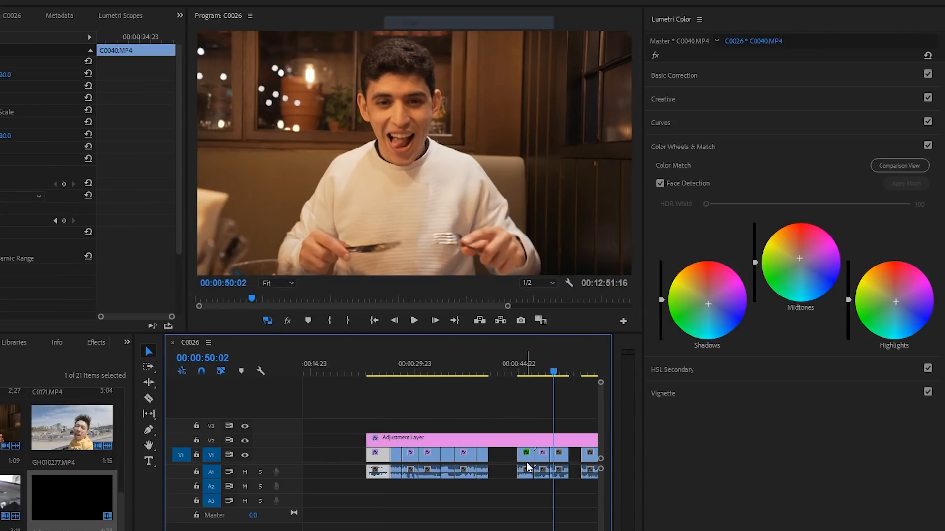
{"action": "right_click", "coordinate": [559, 455]}
{"action": "left_click", "coordinate": [608, 36]}
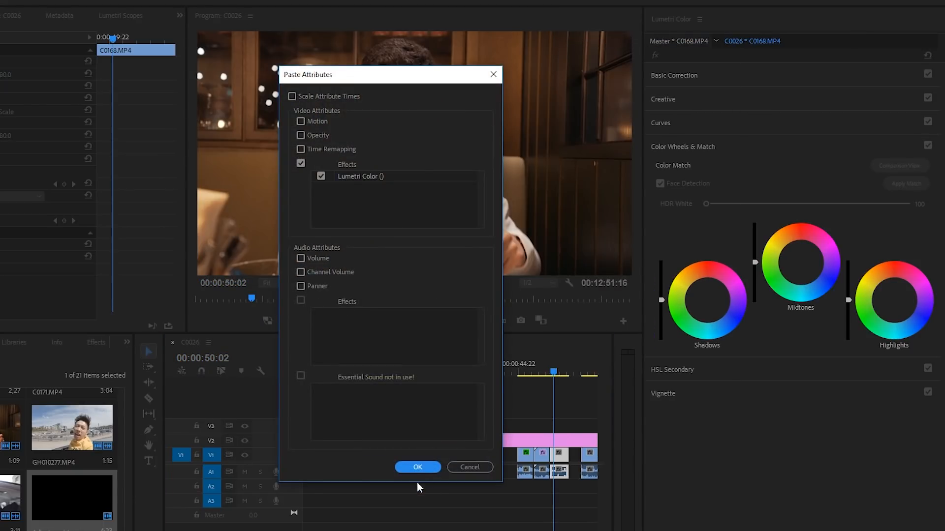
{"action": "left_click", "coordinate": [417, 468]}
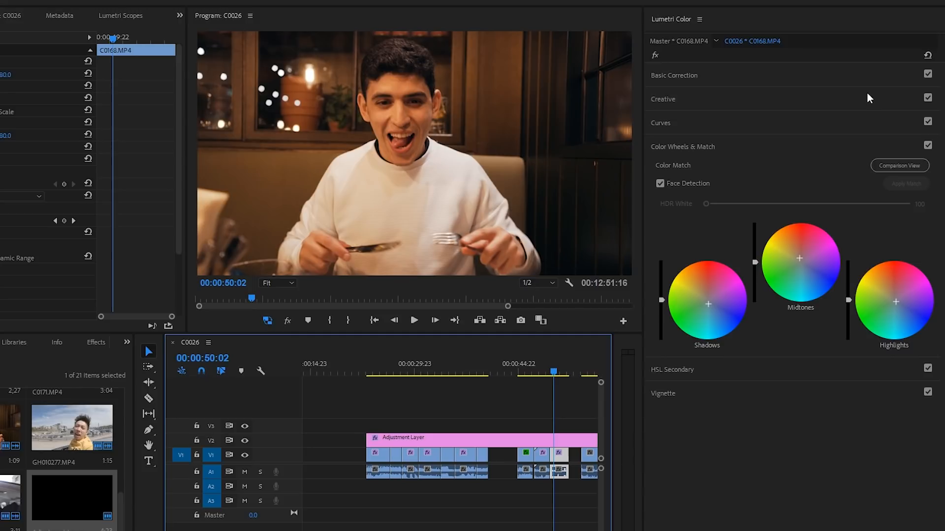
Step: Adjust the midtones, highlights and shadows color wheels on the restaurant clip
{"action": "left_click", "coordinate": [777, 75]}
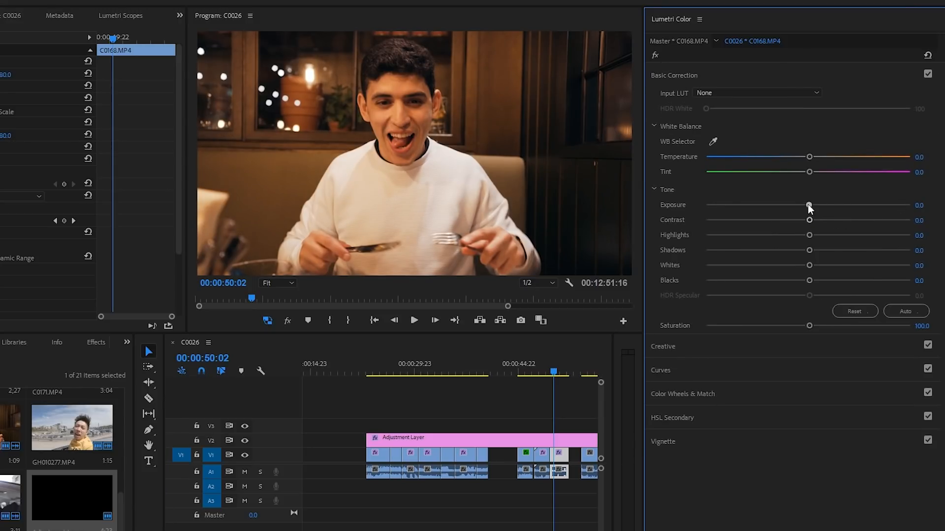
{"action": "left_click", "coordinate": [712, 397]}
{"action": "left_click_drag", "start_coordinate": [798, 264], "coordinate": [818, 266]}
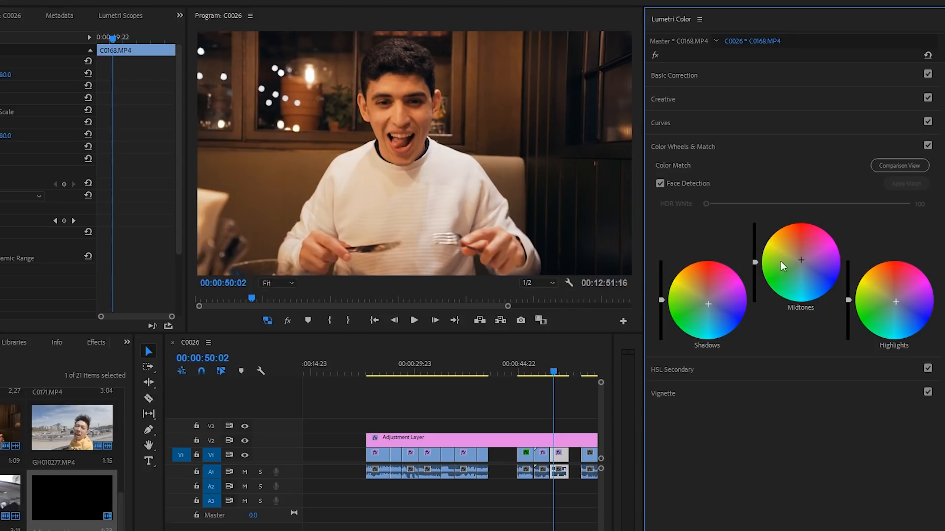
{"action": "left_click_drag", "start_coordinate": [908, 308], "coordinate": [898, 305]}
{"action": "left_click_drag", "start_coordinate": [804, 260], "coordinate": [806, 263]}
{"action": "left_click_drag", "start_coordinate": [806, 263], "coordinate": [807, 265]}
{"action": "left_click_drag", "start_coordinate": [709, 304], "coordinate": [709, 308]}
{"action": "left_click_drag", "start_coordinate": [708, 306], "coordinate": [709, 307]}
{"action": "left_click_drag", "start_coordinate": [708, 307], "coordinate": [708, 306]}
Step: Add control points on the Hue Saturation curve around the orange-yellow hues and adjust between them
{"action": "left_click", "coordinate": [689, 121]}
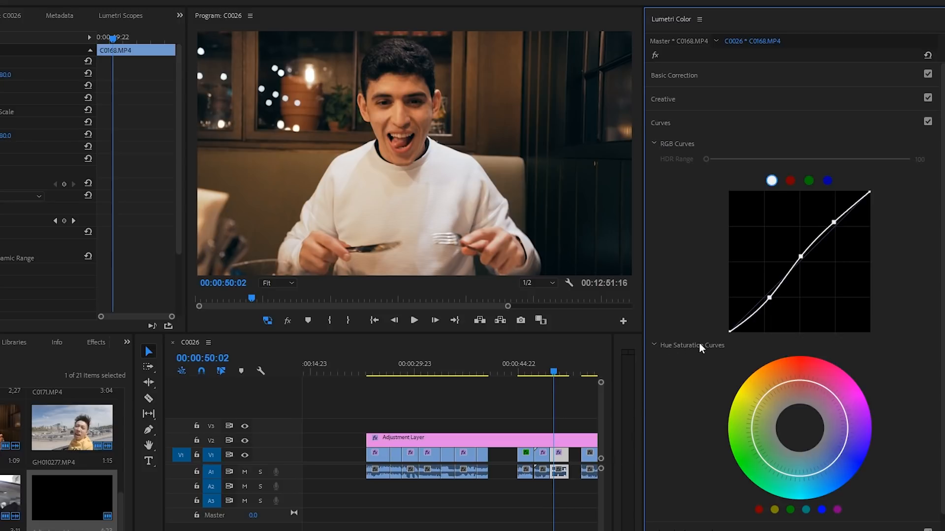
{"action": "left_click", "coordinate": [760, 401]}
{"action": "left_click", "coordinate": [805, 381]}
{"action": "left_click_drag", "start_coordinate": [779, 388], "coordinate": [777, 377]}
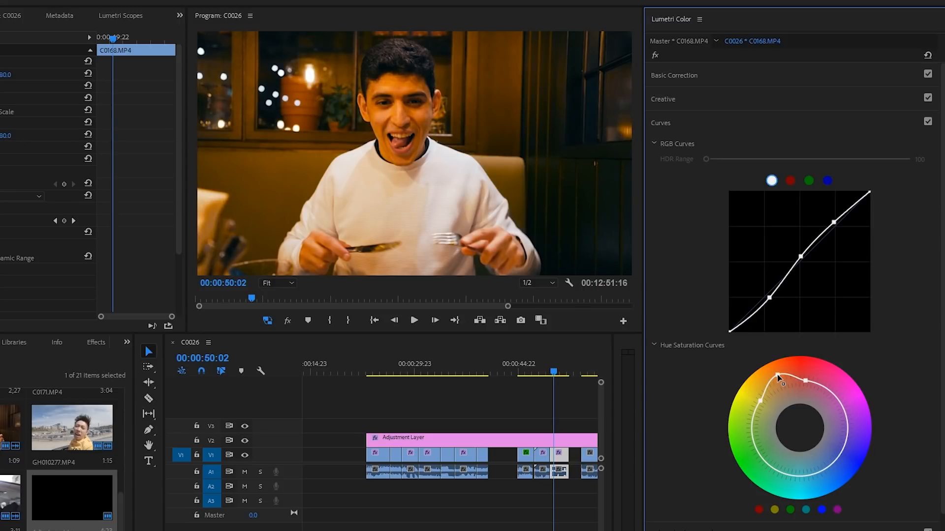
{"action": "left_click", "coordinate": [777, 375], "text": "ctrl"}
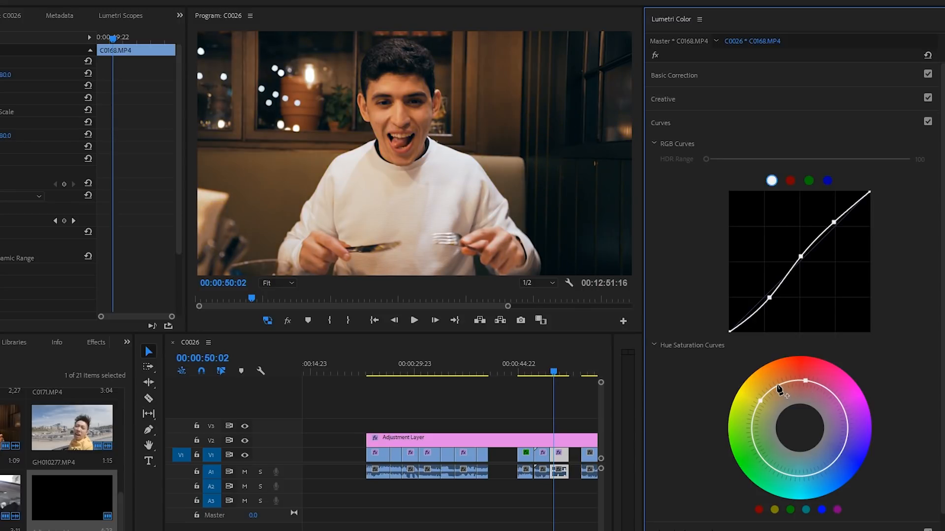
{"action": "left_click", "coordinate": [776, 387]}
Step: Lower the restaurant clip's Creative saturation to about 90.3
{"action": "left_click", "coordinate": [698, 522]}
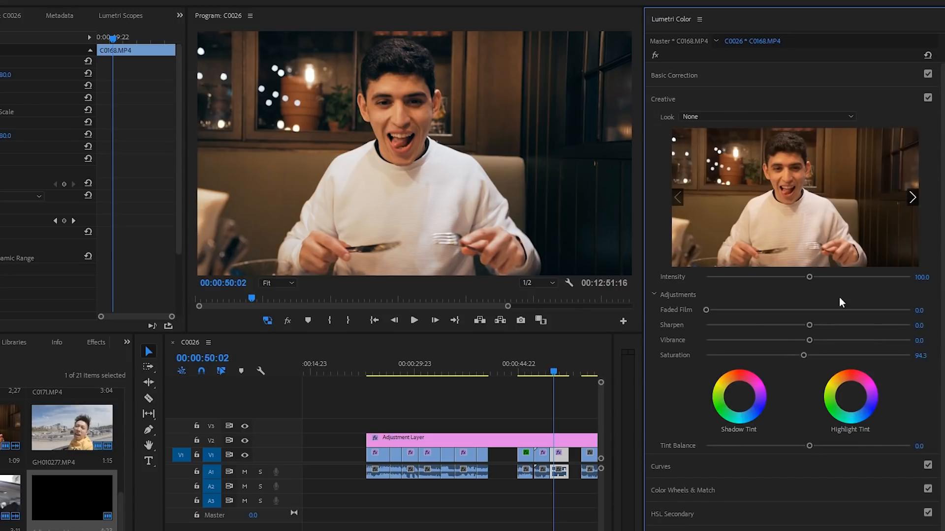
{"action": "left_click_drag", "start_coordinate": [802, 356], "coordinate": [798, 357]}
{"action": "left_click_drag", "start_coordinate": [798, 357], "coordinate": [797, 356]}
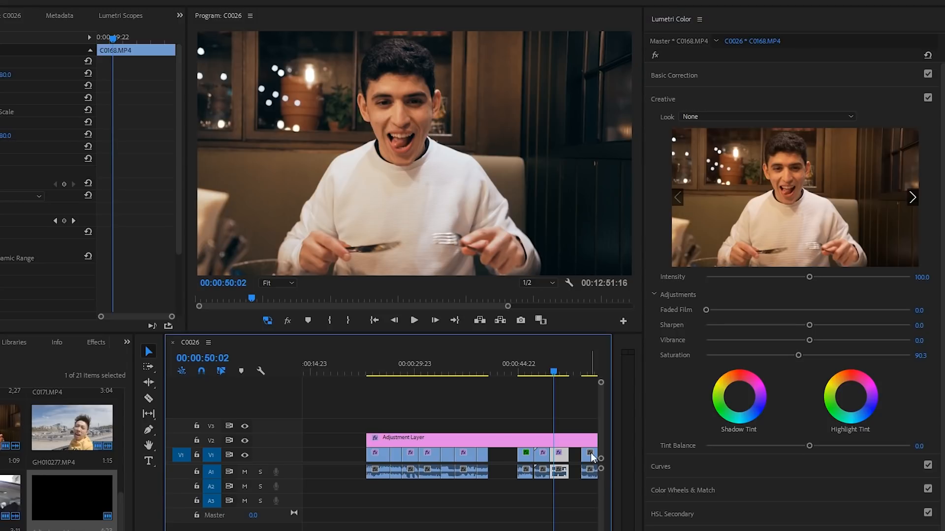
Step: Nudge the Highlights color wheel slightly on the restaurant clip
{"action": "left_click_drag", "start_coordinate": [556, 370], "coordinate": [553, 371]}
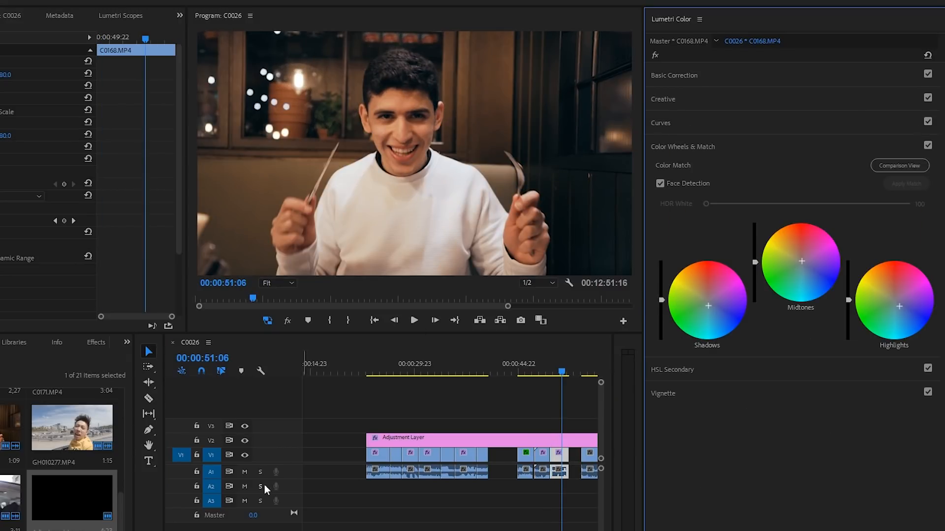
{"action": "left_click", "coordinate": [0, 232]}
{"action": "left_click", "coordinate": [0, 232]}
{"action": "left_click", "coordinate": [0, 232]}
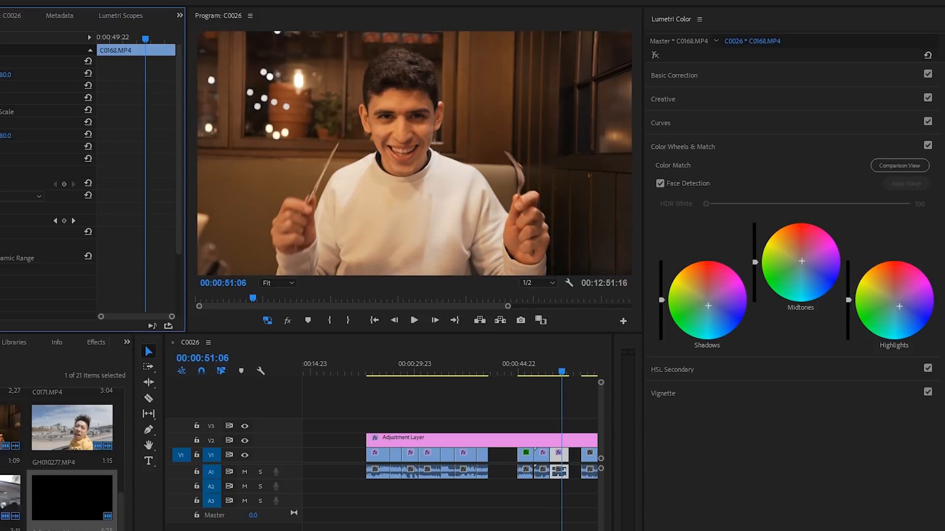
{"action": "left_click", "coordinate": [0, 232]}
{"action": "left_click", "coordinate": [0, 232]}
{"action": "left_click", "coordinate": [0, 232]}
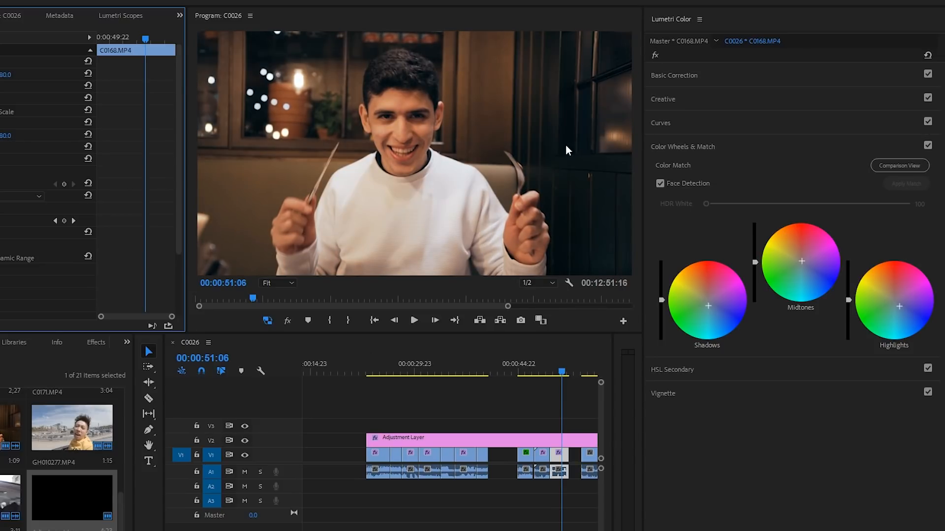
{"action": "left_click", "coordinate": [897, 311]}
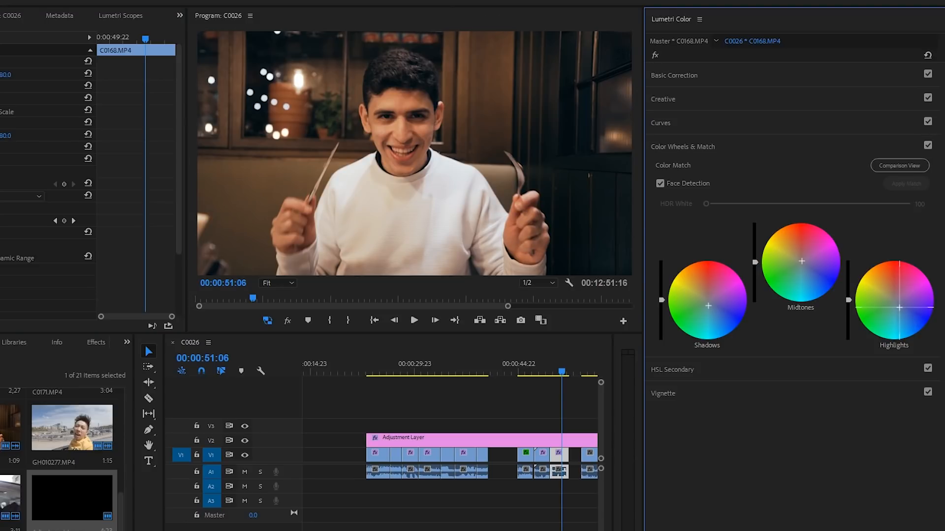